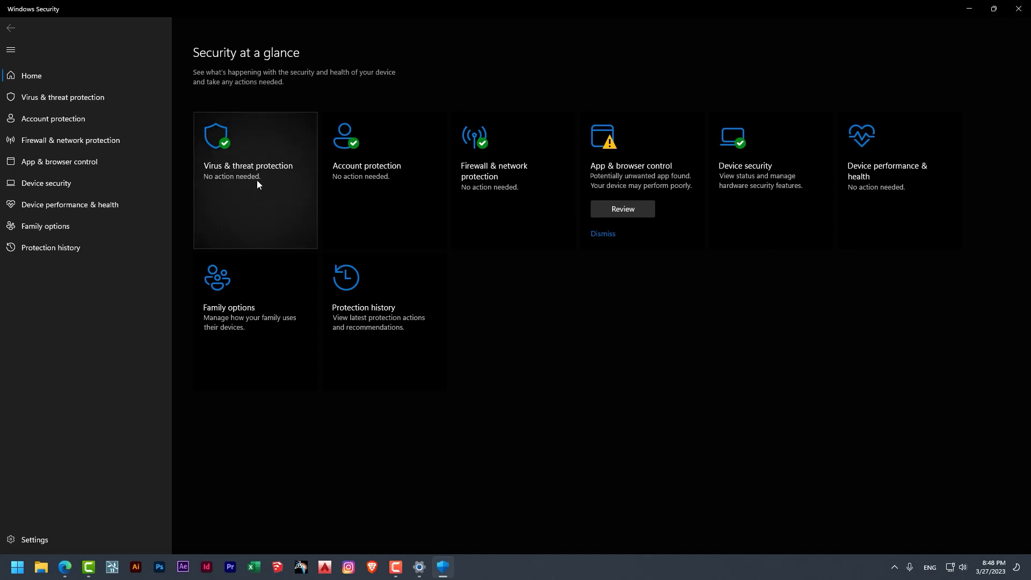
Step: View the scan options for virus and threat protection, and open the protection history
{"action": "left_click", "coordinate": [252, 211]}
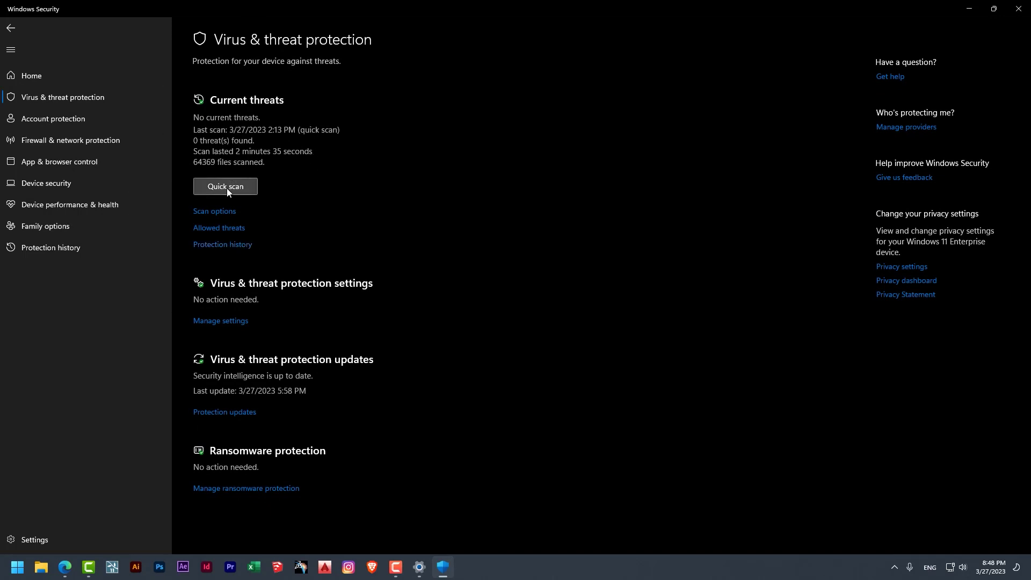
{"action": "left_click", "coordinate": [223, 211]}
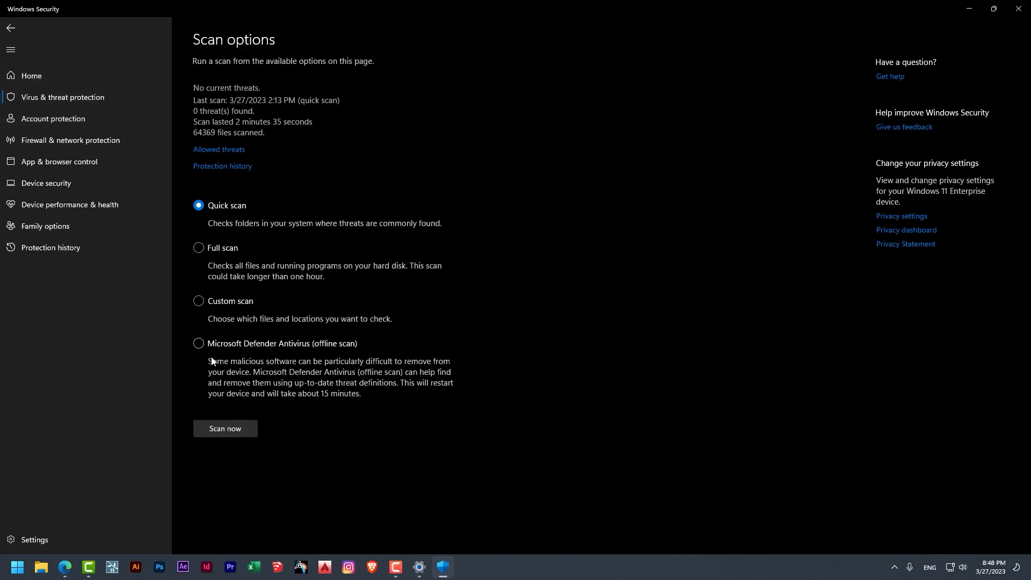
{"action": "left_click", "coordinate": [213, 167]}
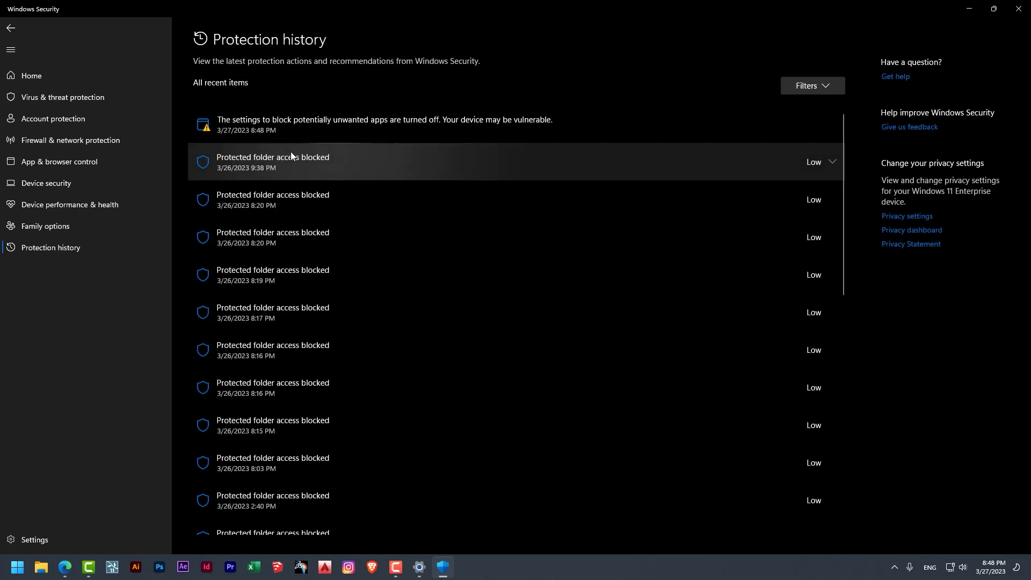
Step: Expand the 3/26/2023 9:38 PM "Protected folder access blocked" entry and view the actions available for it
{"action": "left_click", "coordinate": [812, 174]}
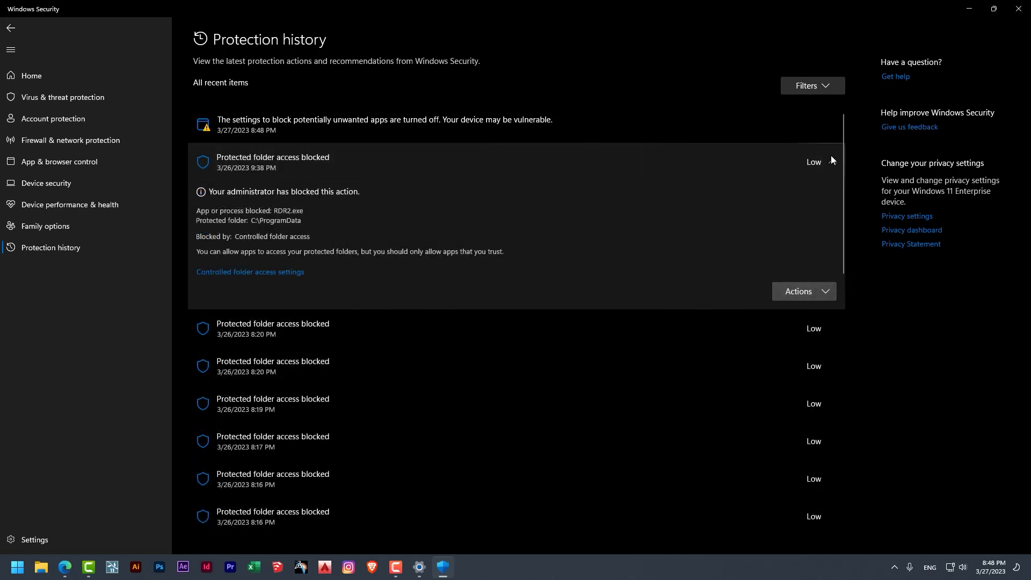
{"action": "left_click", "coordinate": [803, 296]}
{"action": "left_click", "coordinate": [803, 296]}
{"action": "left_click", "coordinate": [794, 294]}
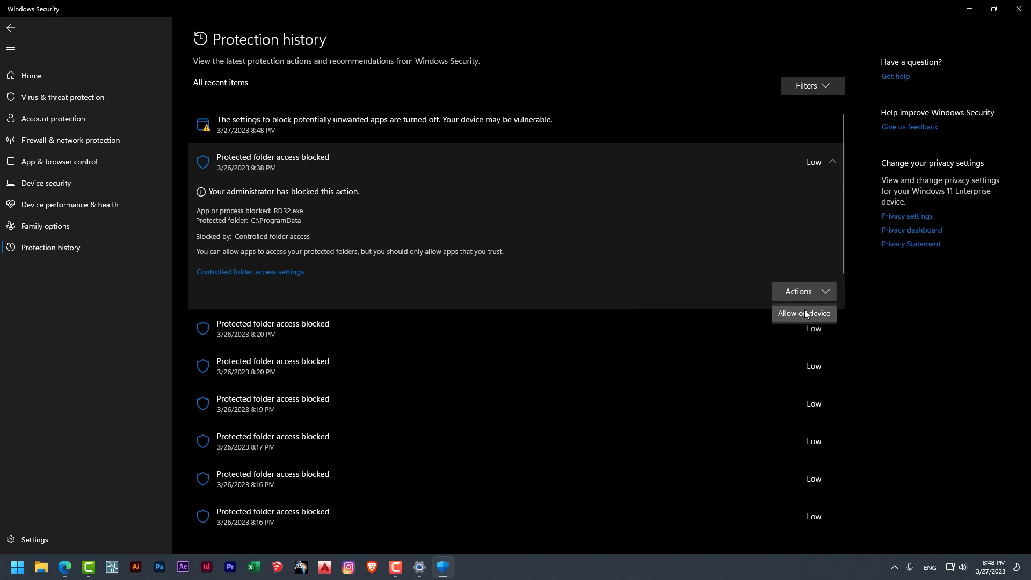
{"action": "left_click", "coordinate": [818, 292]}
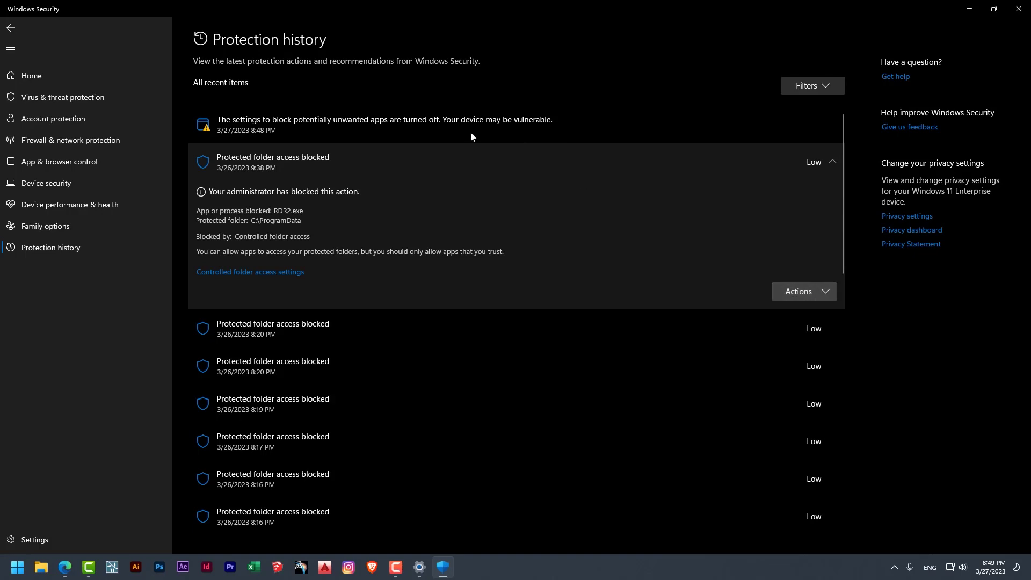
Step: Return to Virus & threat protection and review the ransomware protection settings, including Controlled folder access
{"action": "left_click", "coordinate": [12, 27]}
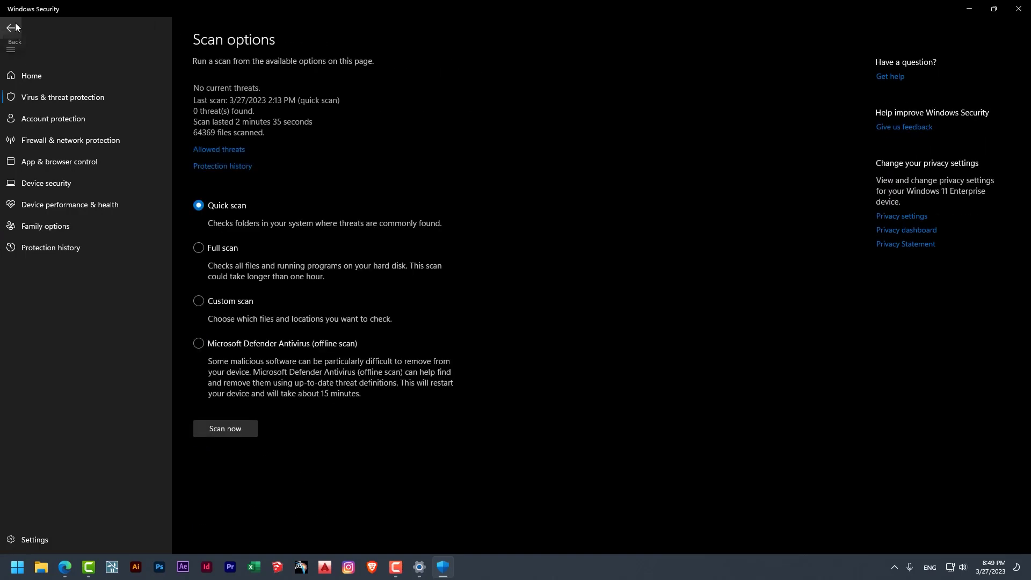
{"action": "left_click", "coordinate": [15, 28]}
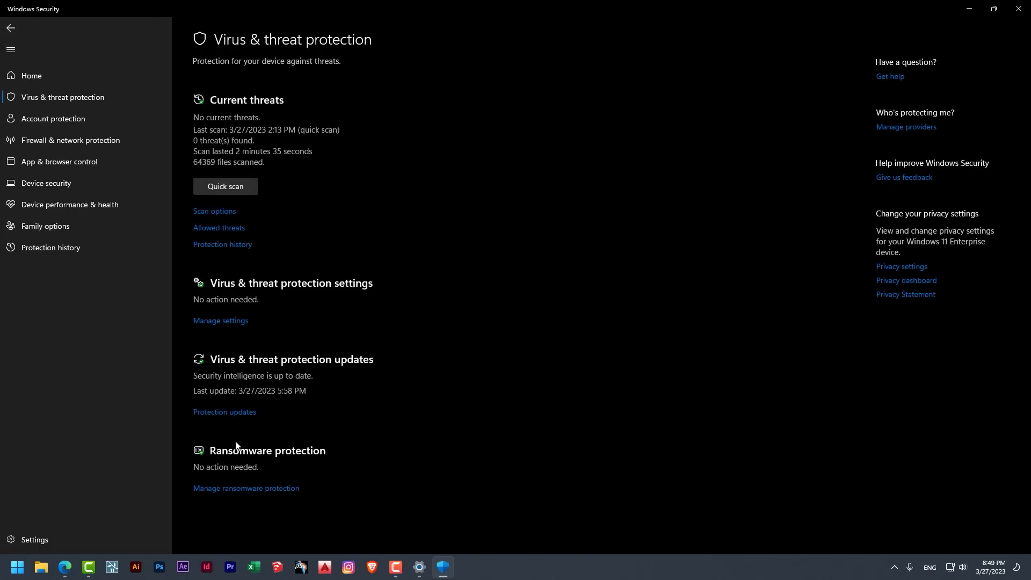
{"action": "left_click", "coordinate": [264, 490]}
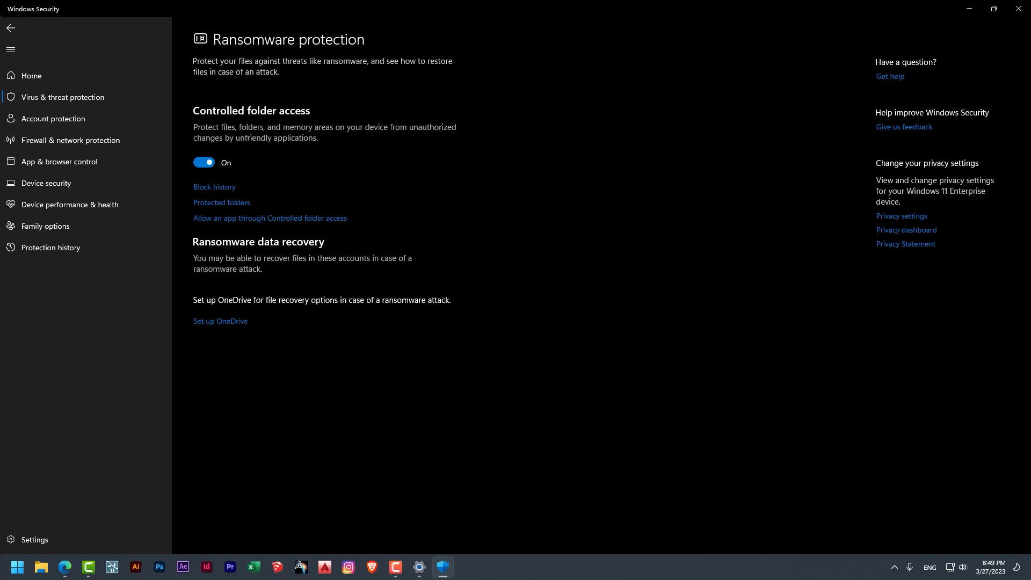
{"action": "left_click", "coordinate": [10, 30]}
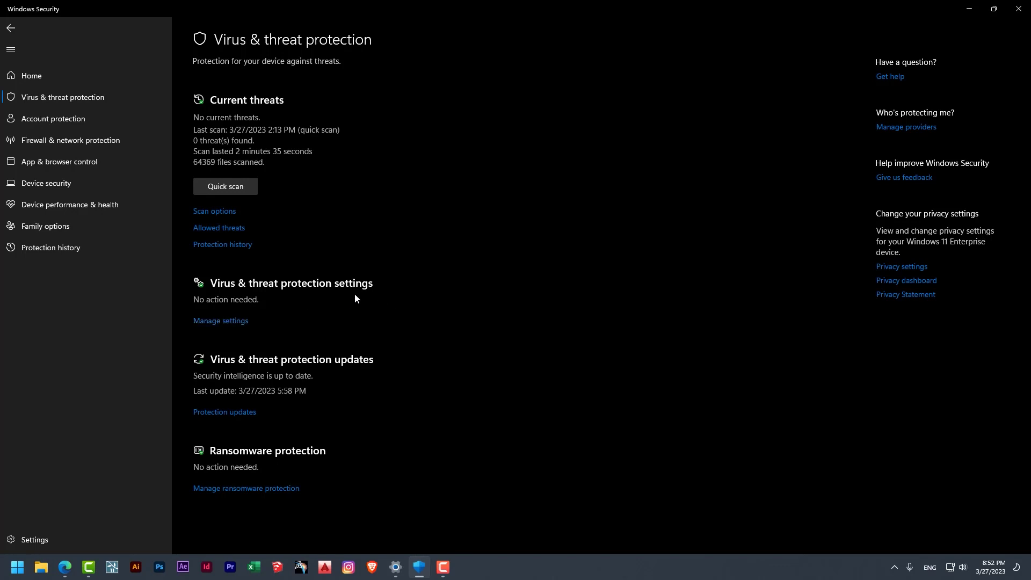
Step: Review the Virus & threat protection settings, from Real-time protection down through Tamper Protection and Controlled folder access
{"action": "left_click", "coordinate": [228, 322]}
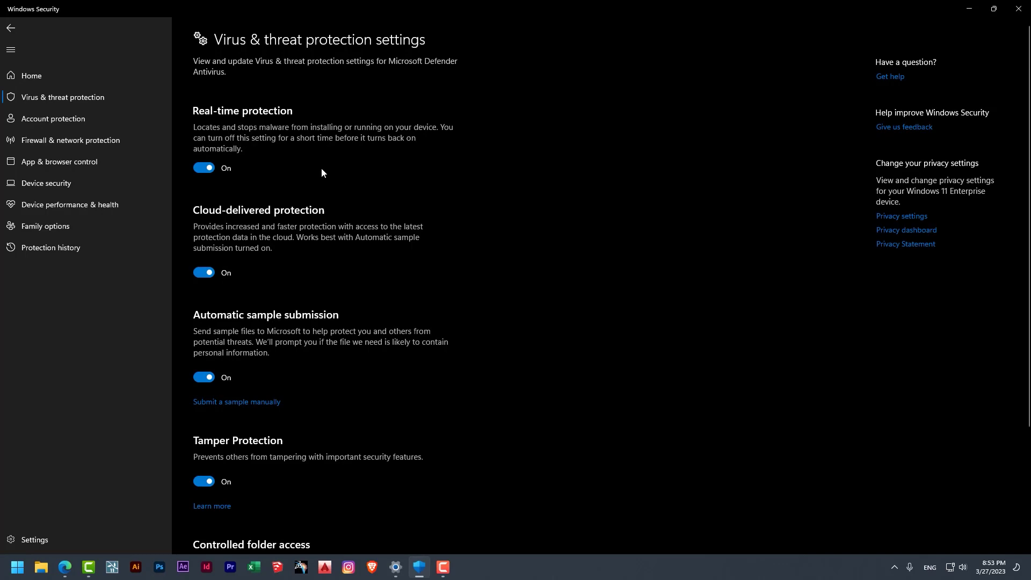
{"action": "scroll", "coordinate": [387, 247], "scroll_direction": "down", "scroll_amount": 3}
{"action": "scroll", "coordinate": [389, 247], "scroll_direction": "up", "scroll_amount": 3}
{"action": "left_click", "coordinate": [11, 29]}
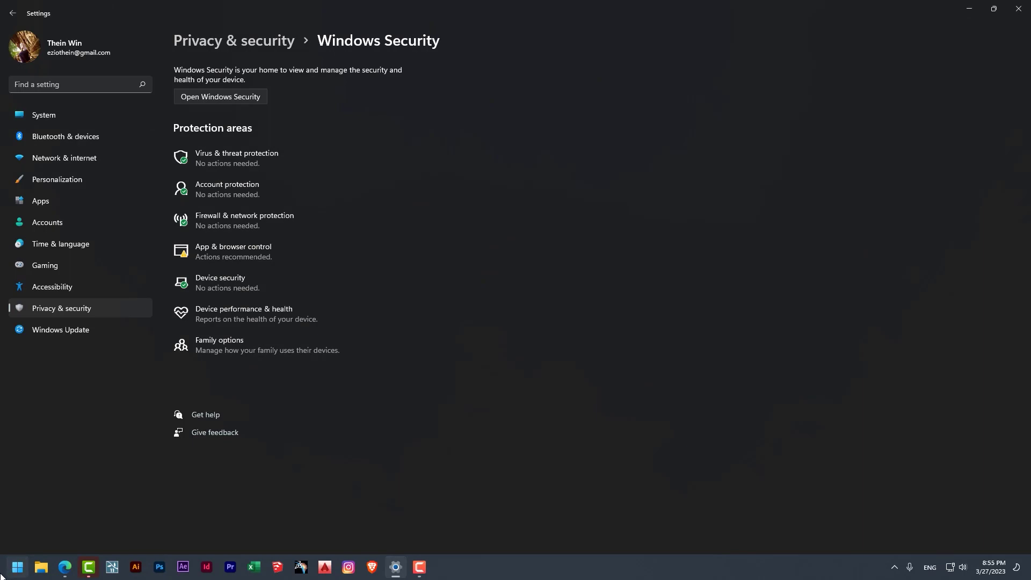
Step: Search Windows for "security and" and open the Security and Maintenance control panel page
{"action": "left_click", "coordinate": [18, 567]}
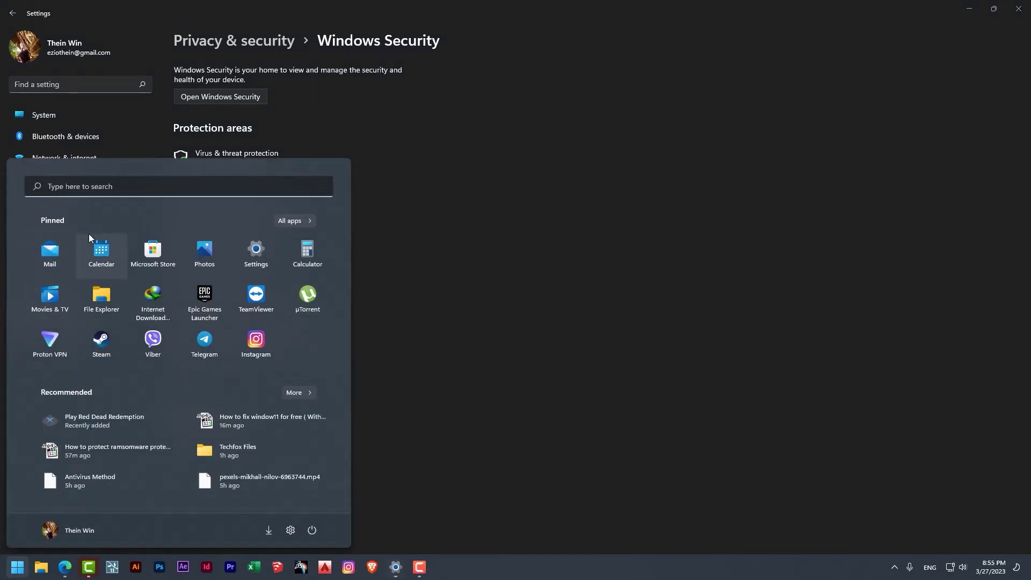
{"action": "left_click", "coordinate": [77, 186]}
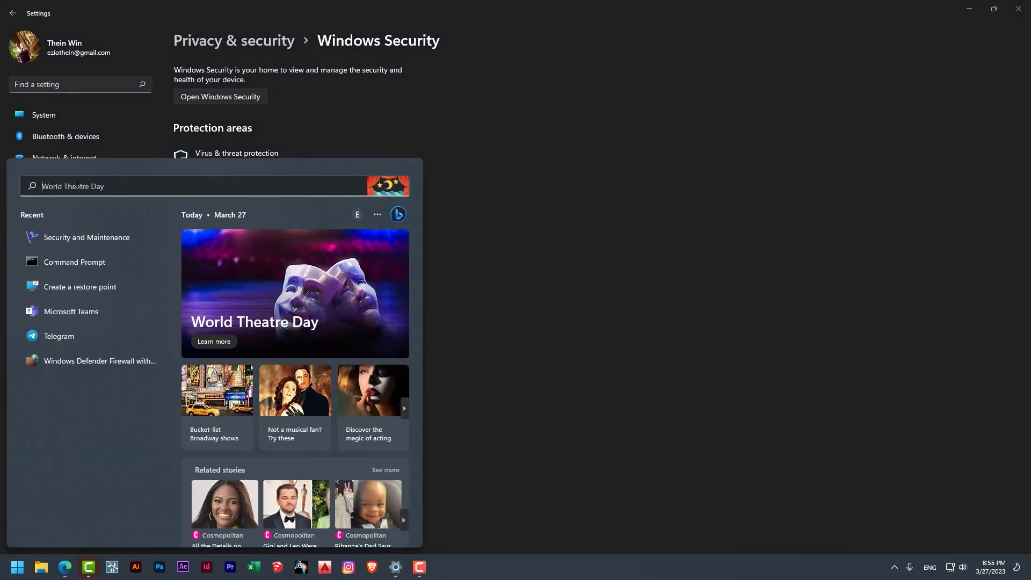
{"action": "type", "text": "secu"}
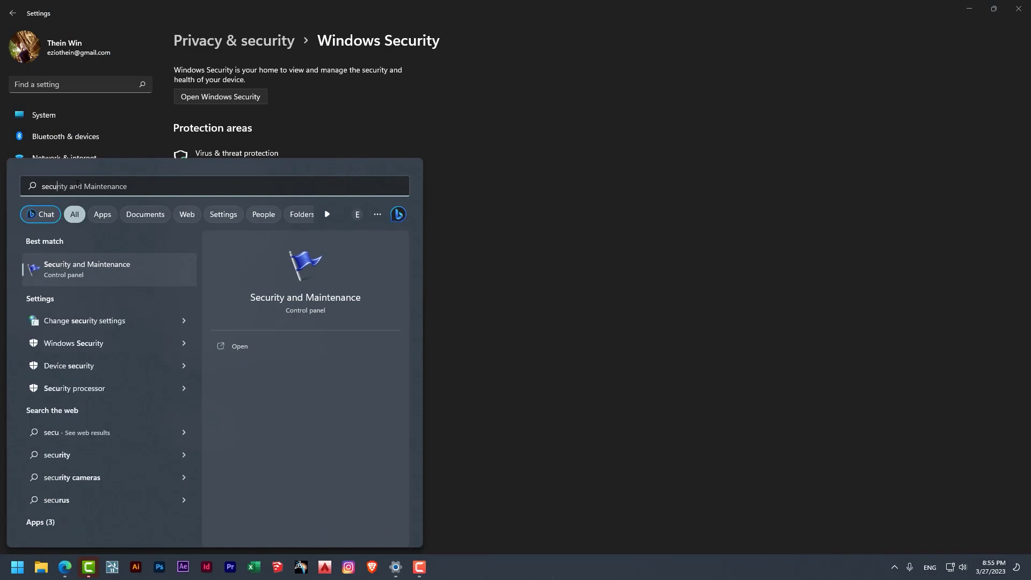
{"action": "type", "text": "rity"}
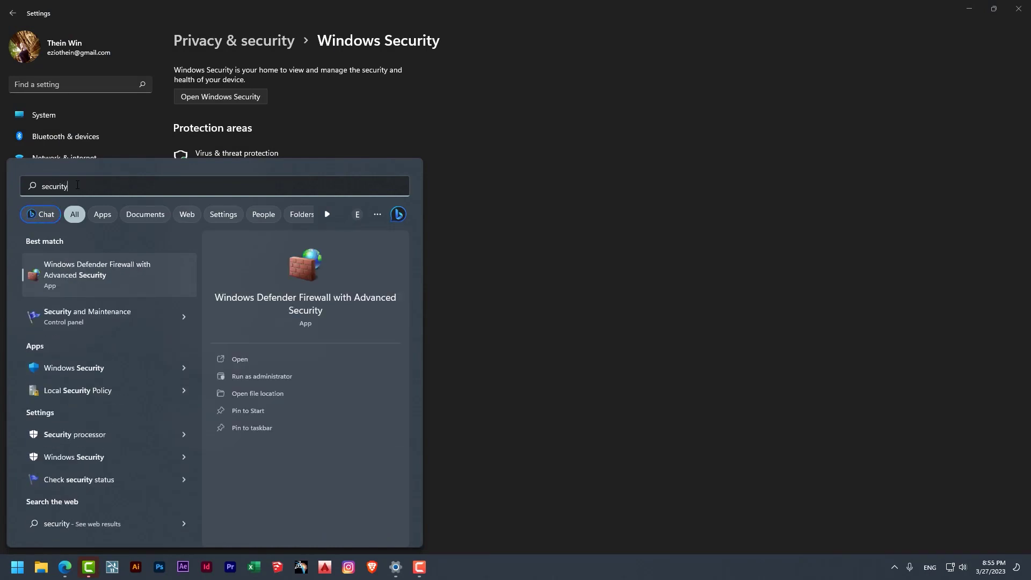
{"action": "type", "text": " and"}
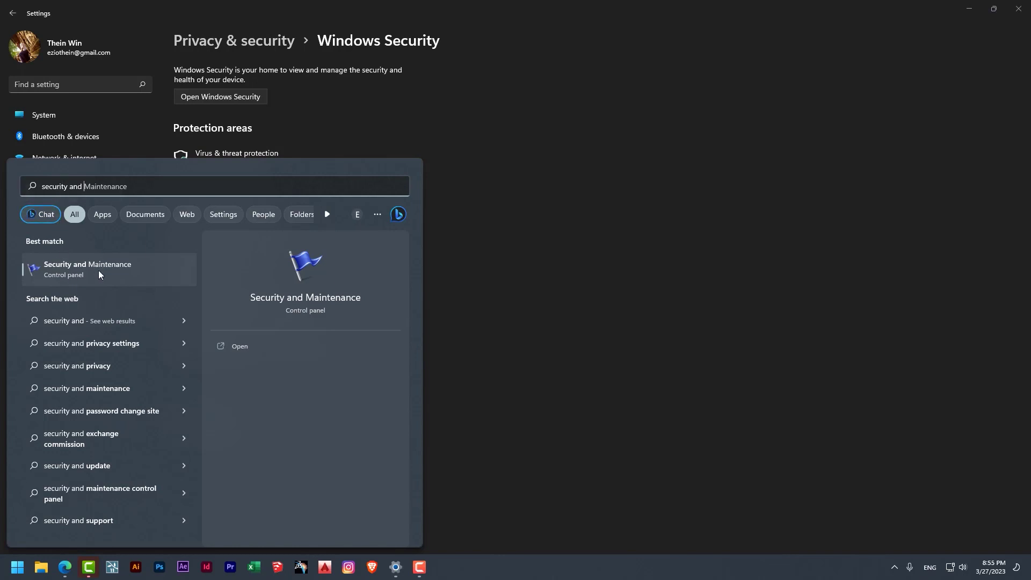
{"action": "left_click", "coordinate": [47, 271]}
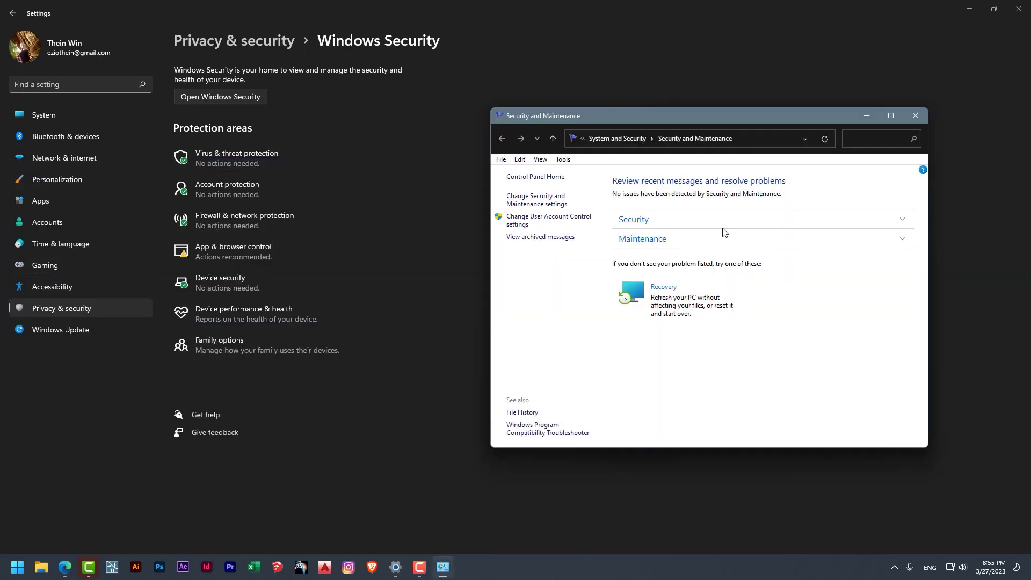
Step: Review the Security and Maintenance sections, and check the network firewall status in Windows Security
{"action": "left_click", "coordinate": [687, 225]}
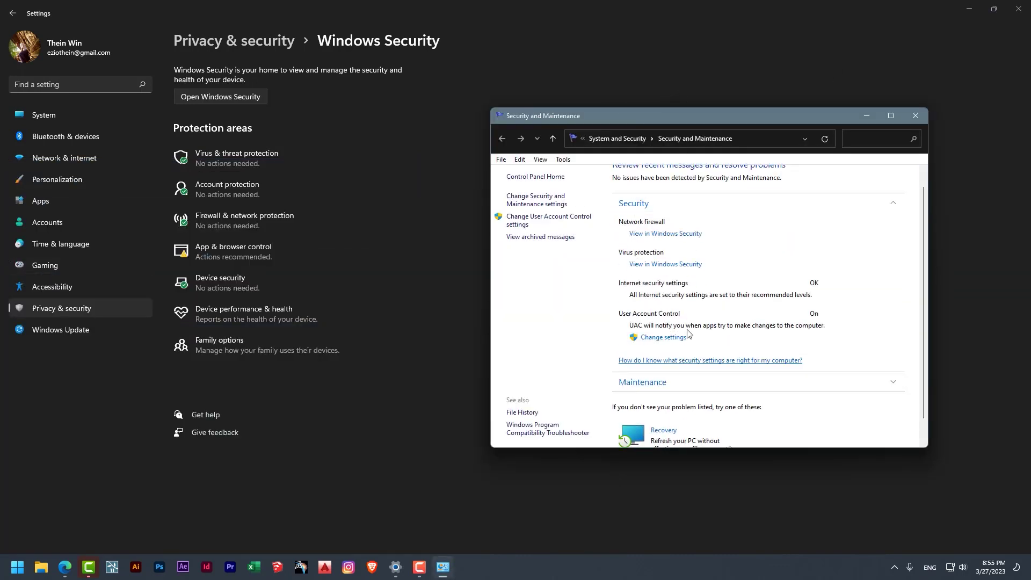
{"action": "left_click", "coordinate": [687, 396]}
{"action": "scroll", "coordinate": [688, 376], "scroll_direction": "down", "scroll_amount": 3}
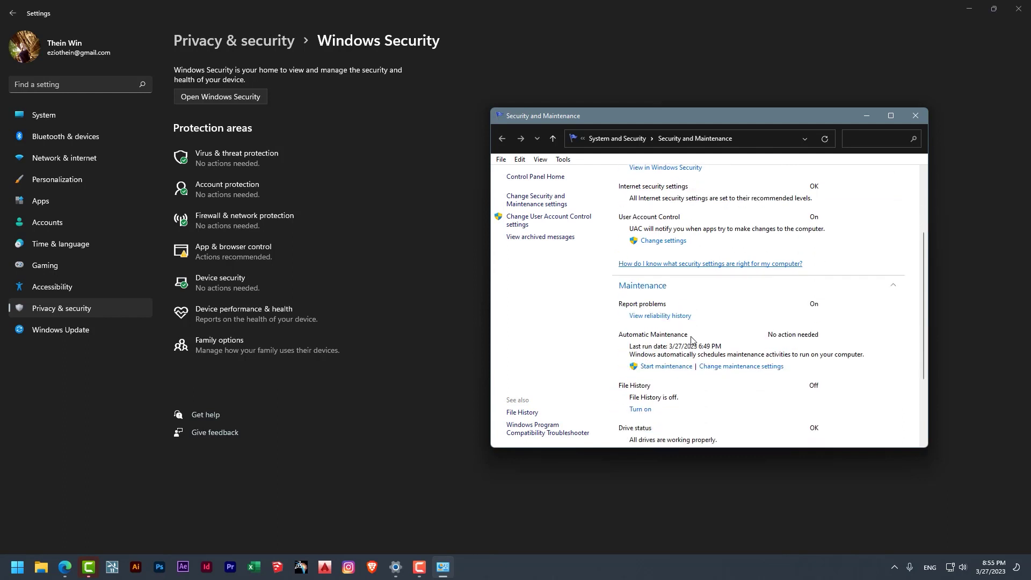
{"action": "left_click", "coordinate": [723, 314]}
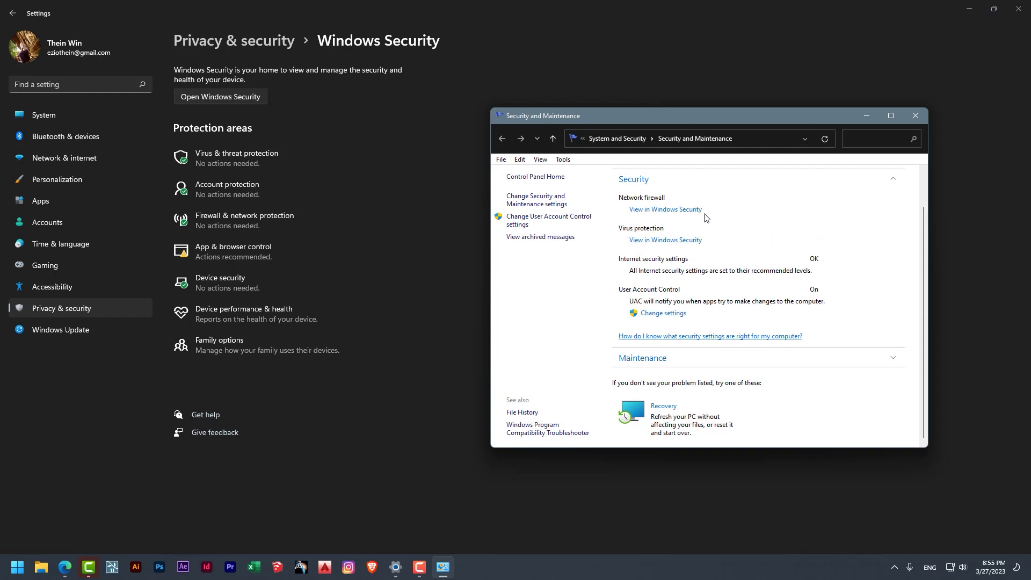
{"action": "left_click", "coordinate": [664, 210]}
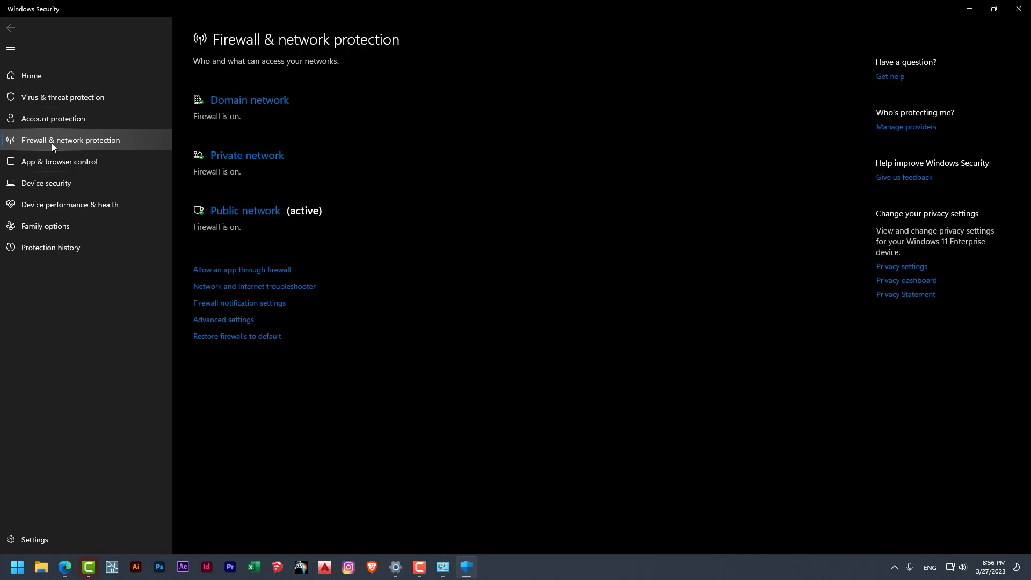
{"action": "left_click", "coordinate": [1018, 13]}
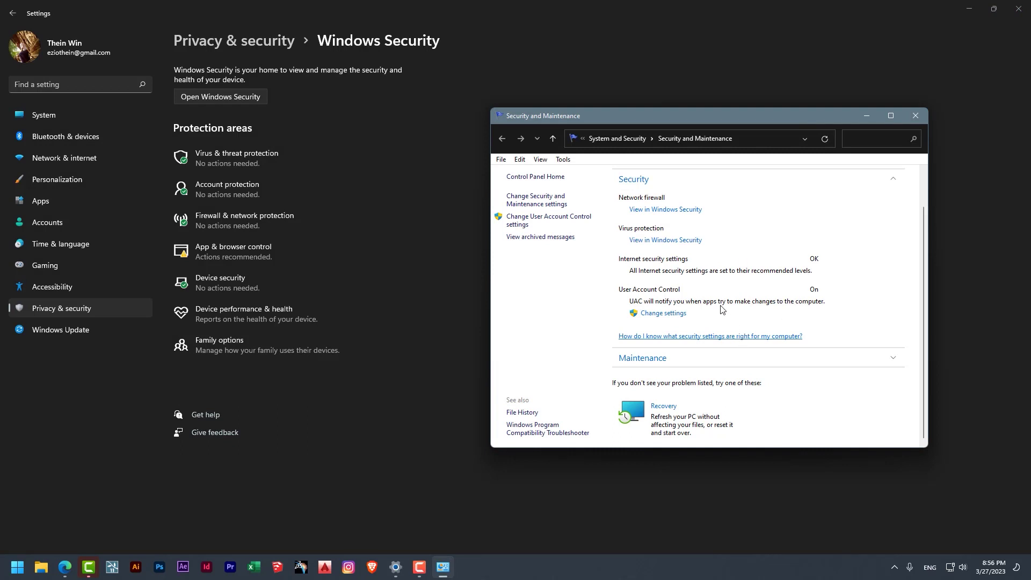
Step: Review which security and maintenance messages are turned on and accept the message settings
{"action": "left_click", "coordinate": [542, 203]}
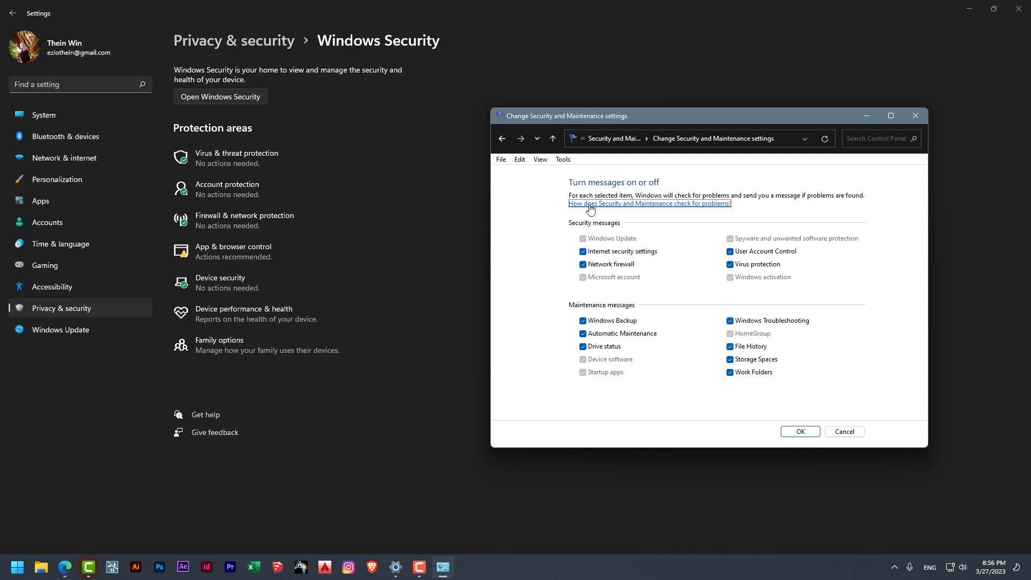
{"action": "left_click", "coordinate": [799, 433]}
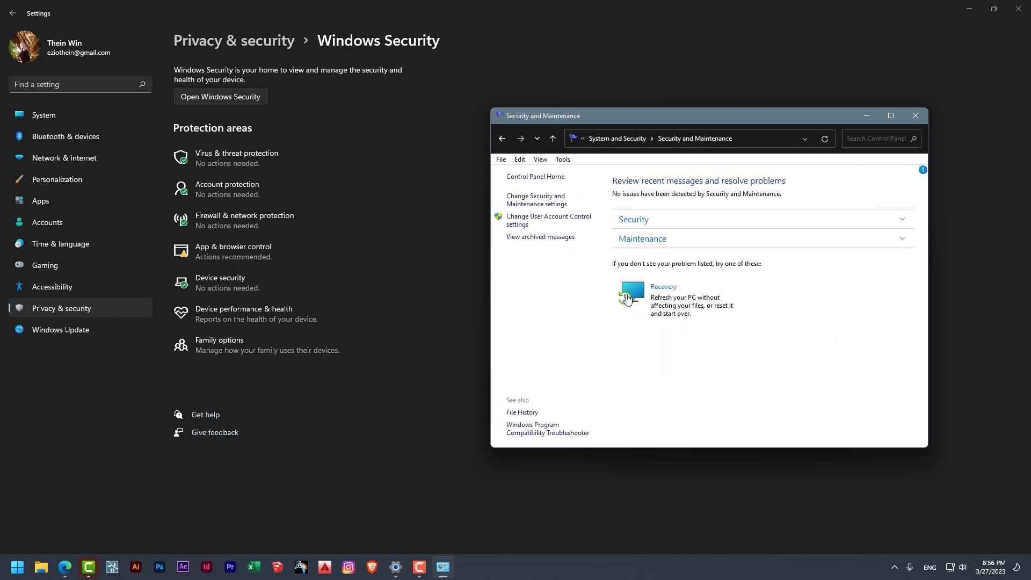
Step: Try a lower User Account Control notification level, and set it to Always notify and confirm
{"action": "left_click", "coordinate": [518, 224]}
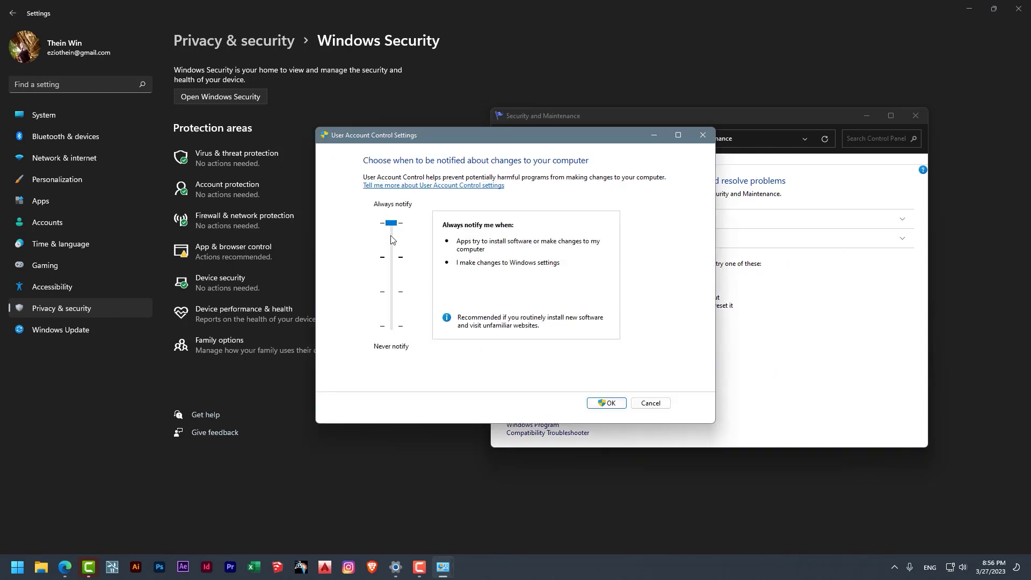
{"action": "left_click", "coordinate": [396, 266]}
{"action": "left_click_drag", "start_coordinate": [396, 267], "coordinate": [396, 300]}
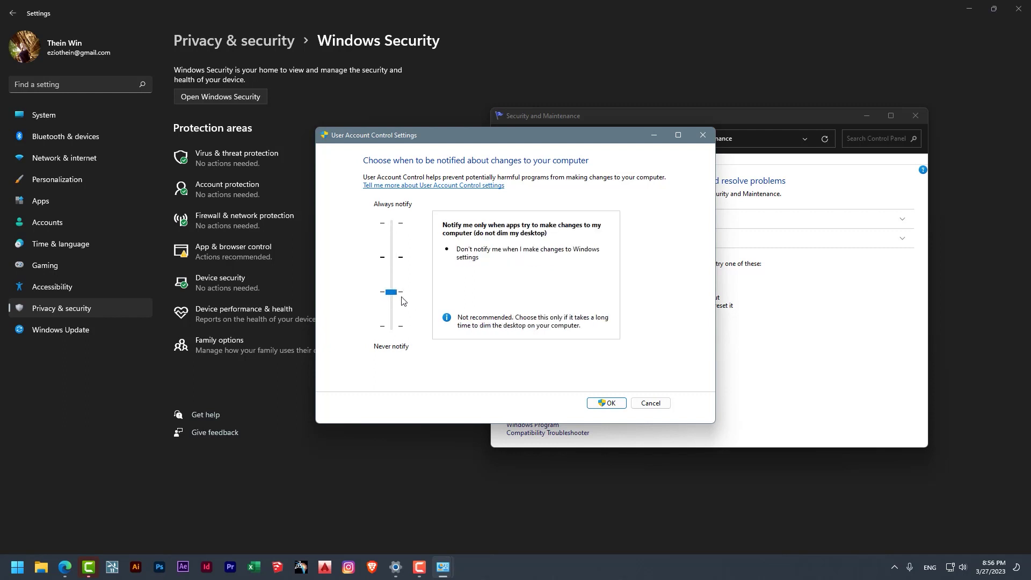
{"action": "left_click_drag", "start_coordinate": [392, 292], "coordinate": [391, 221]}
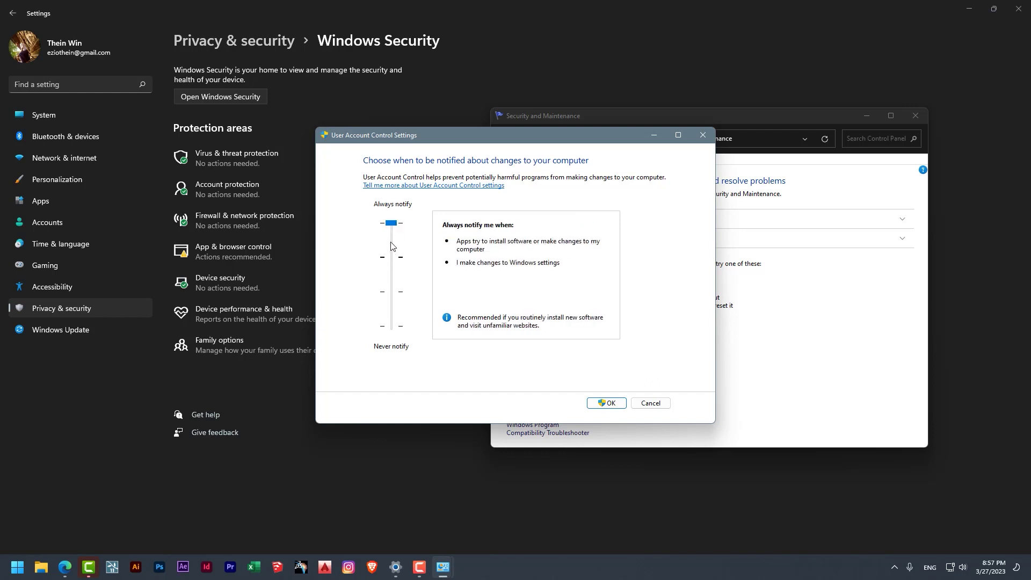
{"action": "left_click", "coordinate": [605, 404]}
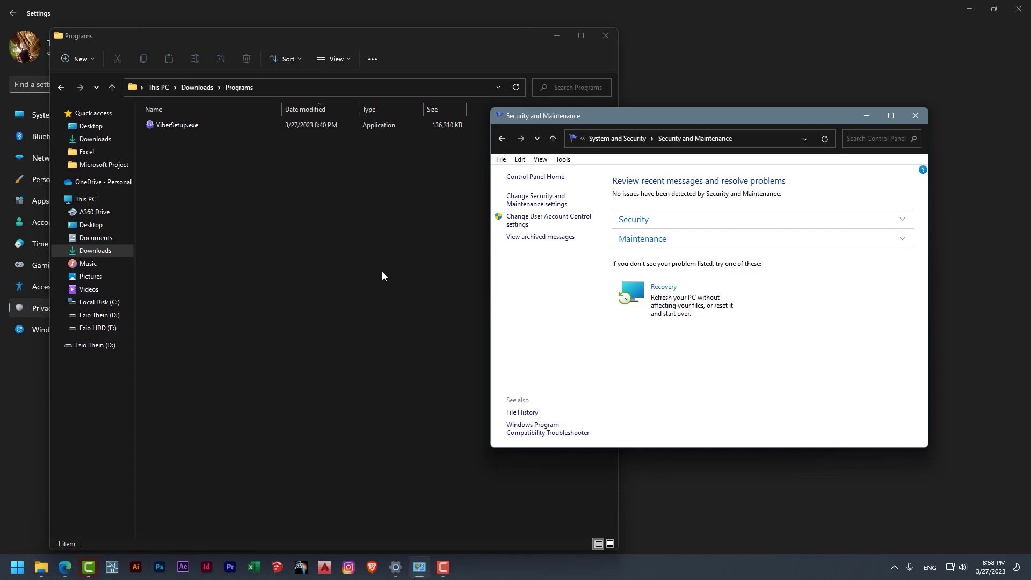
Step: Scan ViberSetup.exe in the Downloads > Programs folder with Microsoft Defender
{"action": "left_click", "coordinate": [184, 127]}
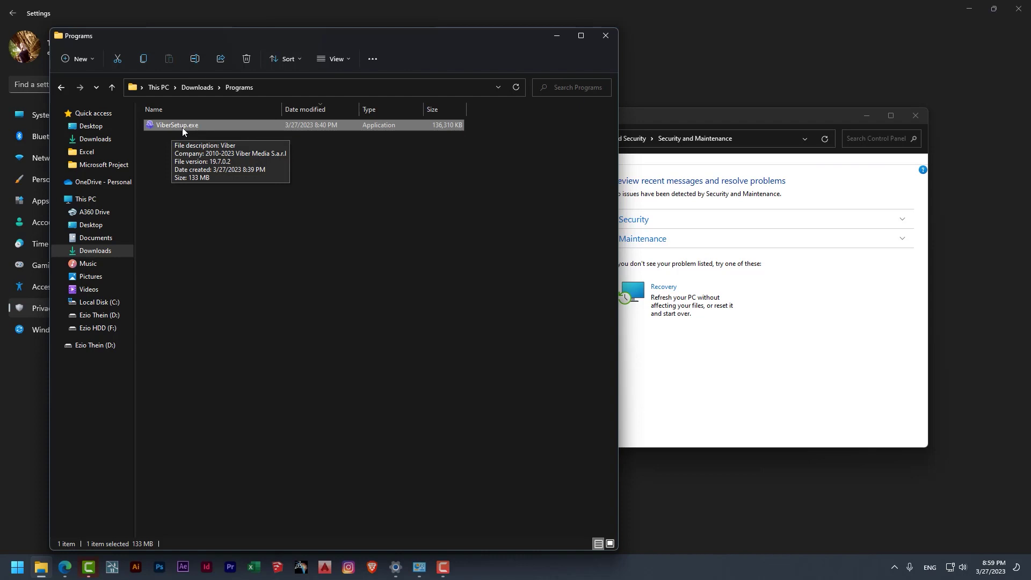
{"action": "right_click", "coordinate": [183, 128]}
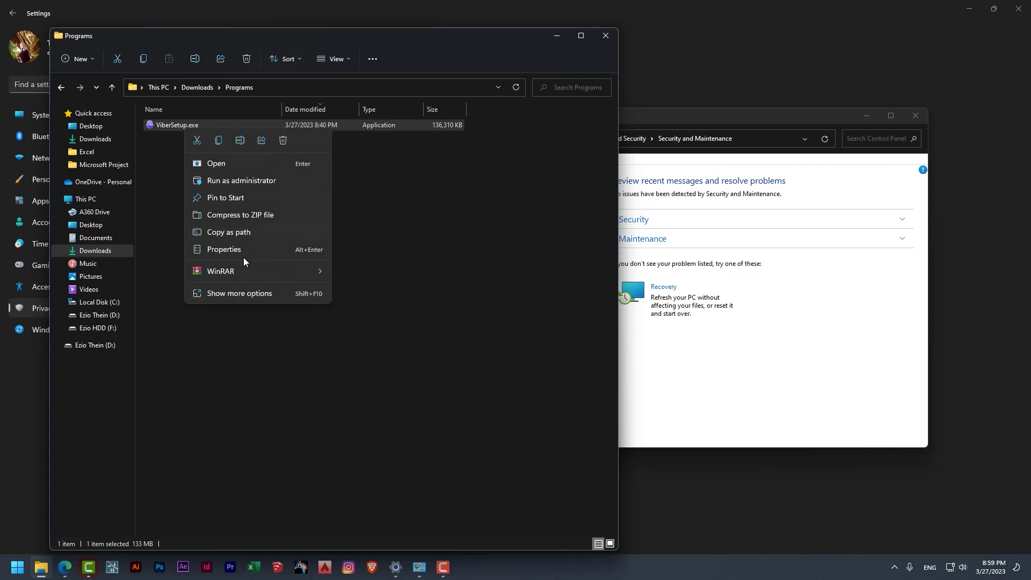
{"action": "left_click", "coordinate": [240, 295]}
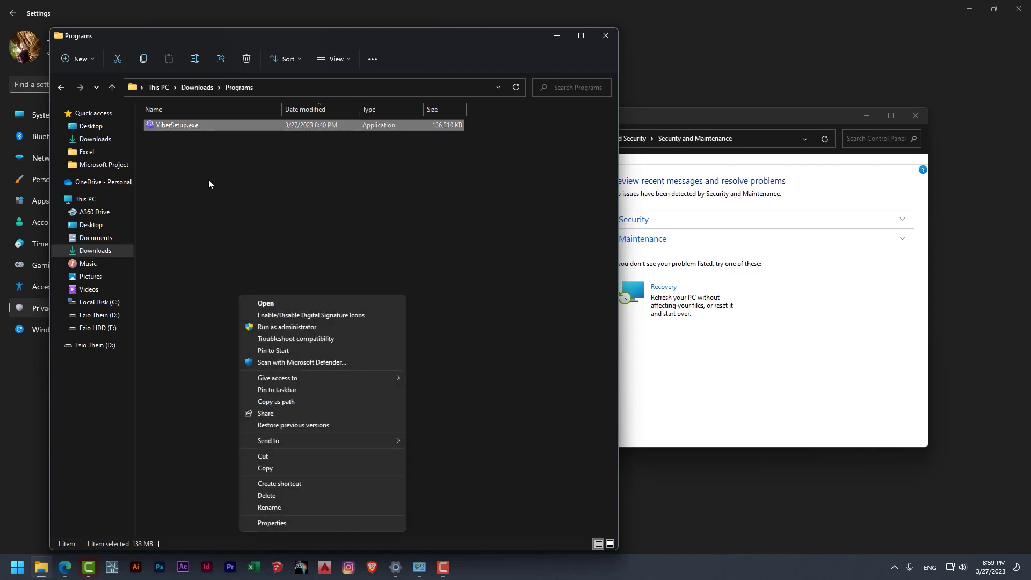
{"action": "left_click", "coordinate": [200, 154]}
{"action": "right_click", "coordinate": [189, 128]}
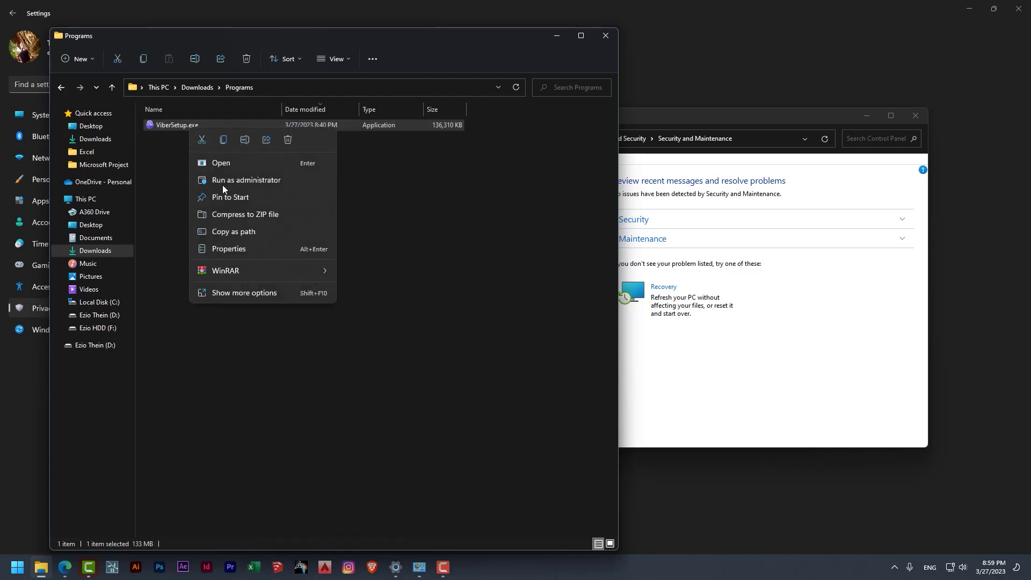
{"action": "left_click", "coordinate": [259, 294]}
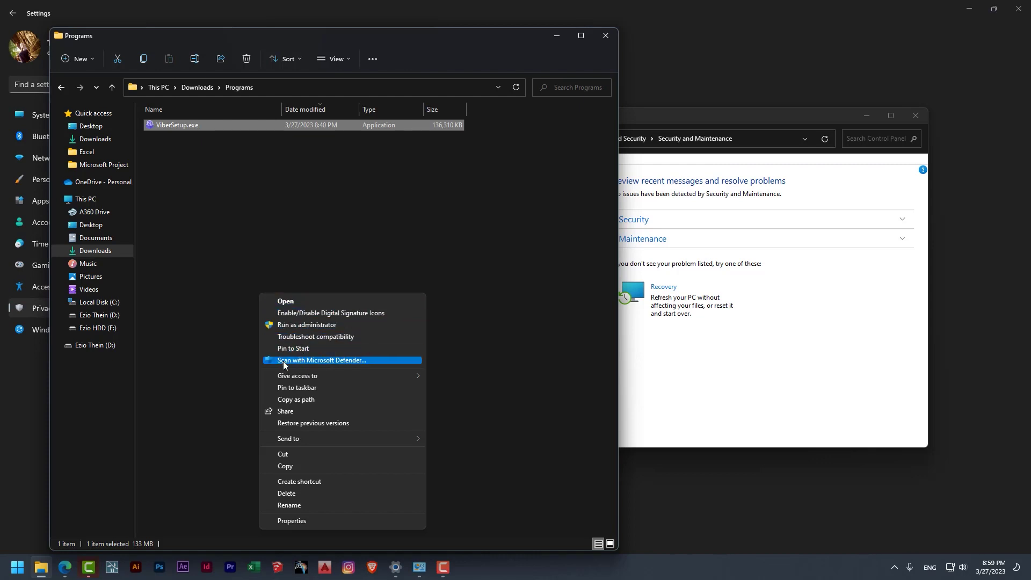
{"action": "left_click", "coordinate": [310, 365]}
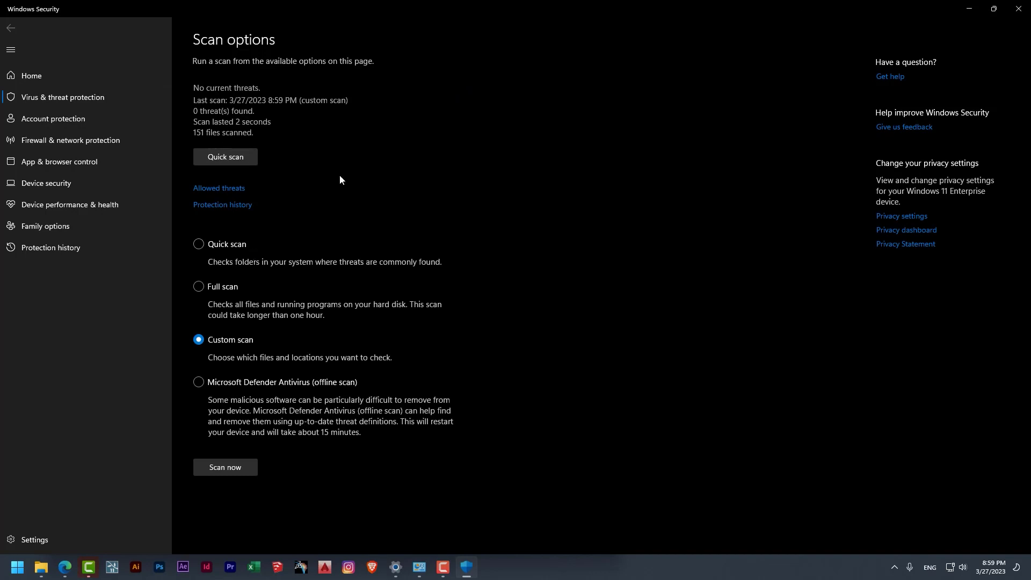
Step: Close the scan results, look over the extended file options for ViberSetup.exe, and close the Programs folder window
{"action": "left_click", "coordinate": [1018, 8]}
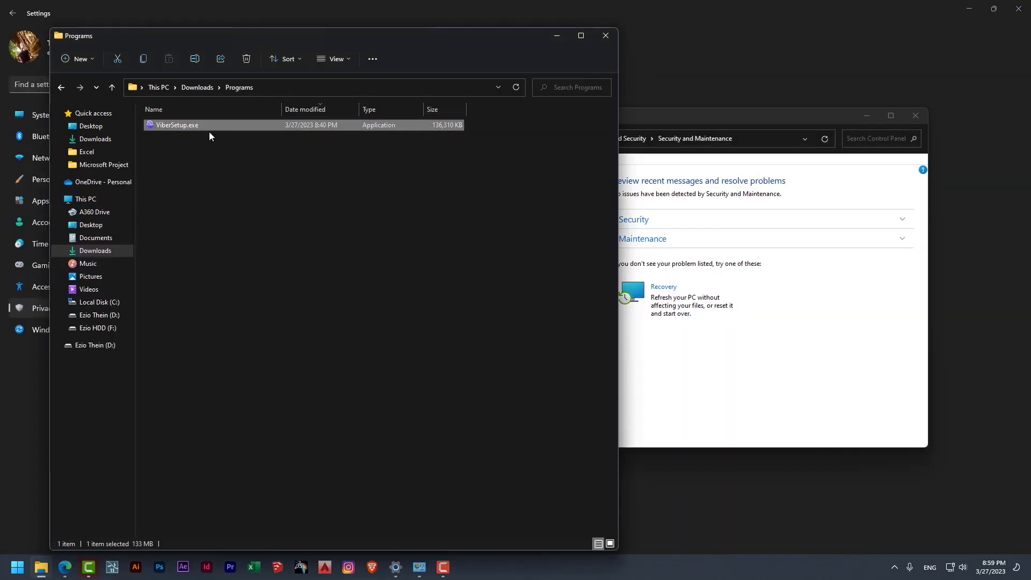
{"action": "mouse_move", "coordinate": [209, 130]}
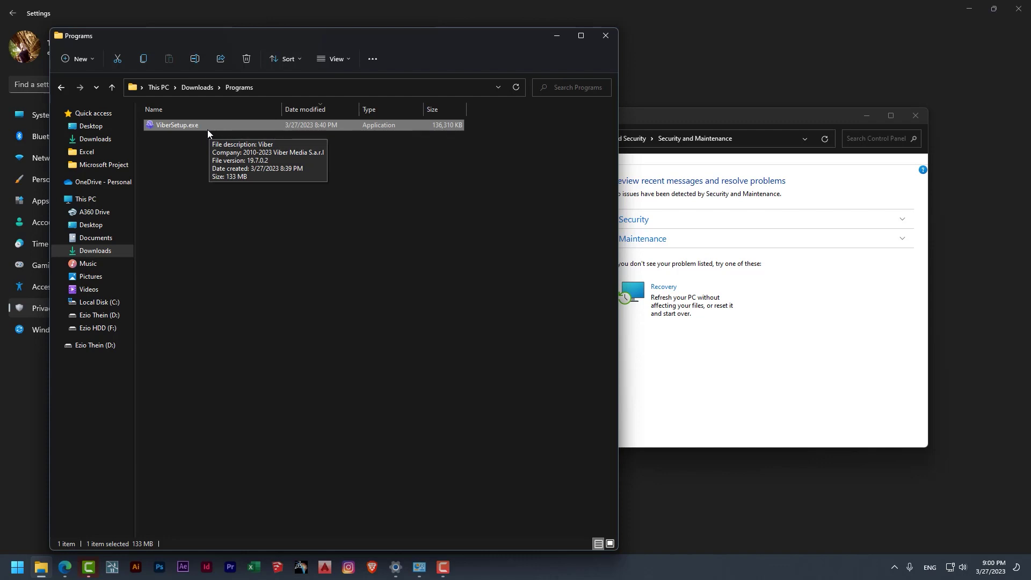
{"action": "right_click", "coordinate": [208, 130]}
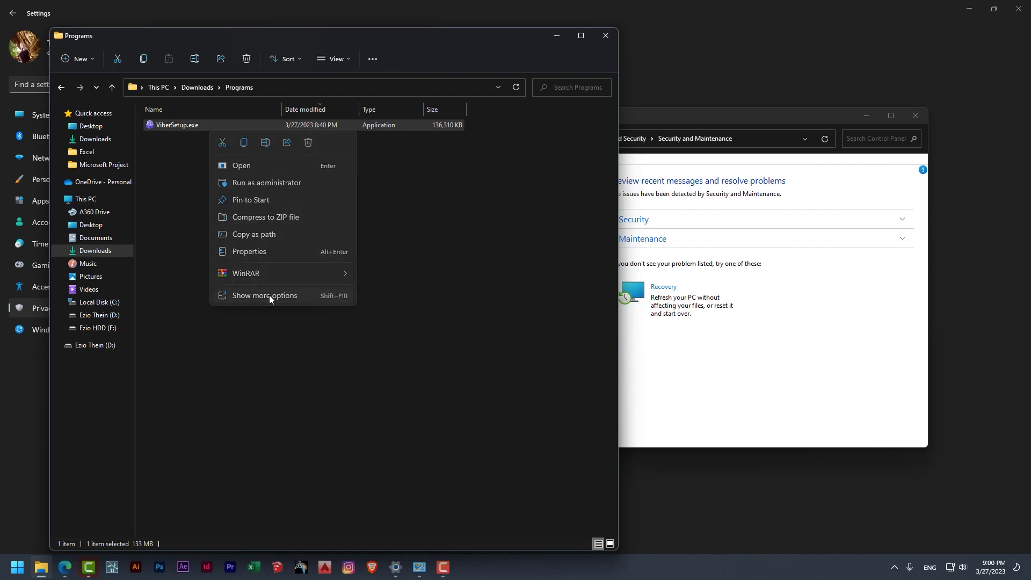
{"action": "left_click", "coordinate": [270, 296]}
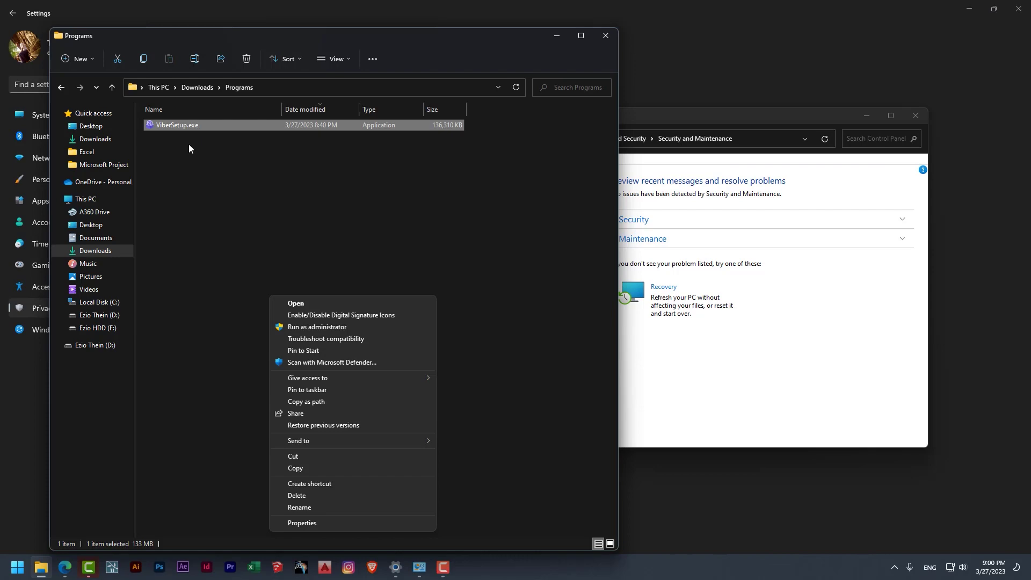
{"action": "left_click", "coordinate": [600, 41]}
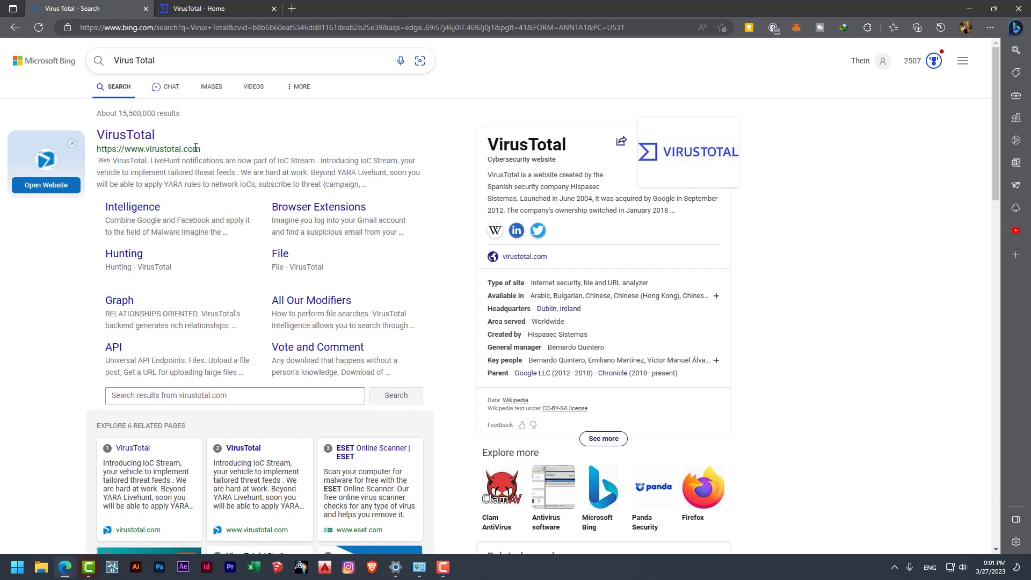
Step: Upload ViberSetup.exe from Downloads > Programs to VirusTotal in Edge, review the security vendors' analysis, and return to the upload page
{"action": "left_click", "coordinate": [212, 7]}
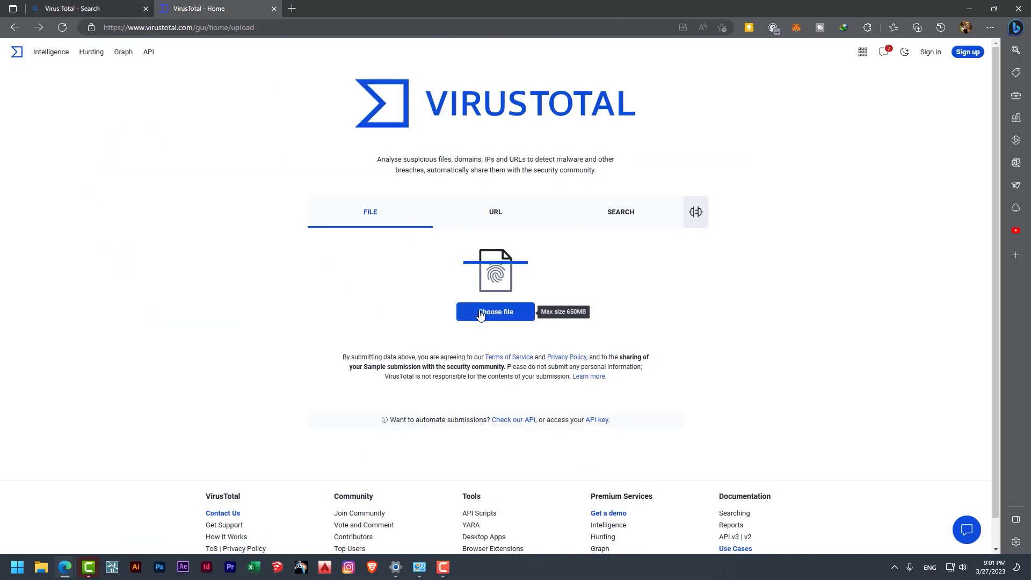
{"action": "left_click", "coordinate": [480, 317]}
{"action": "left_click", "coordinate": [481, 271]}
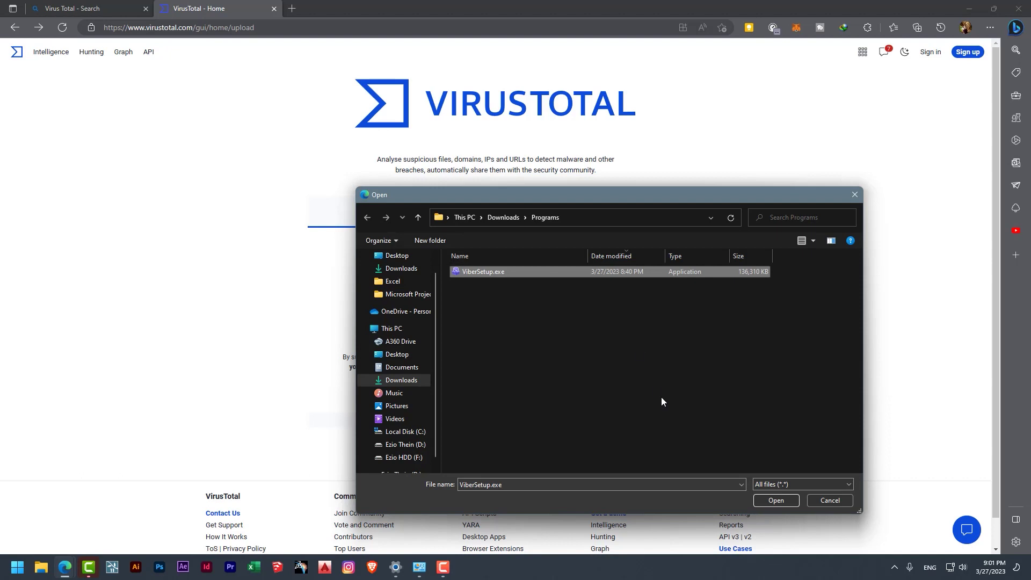
{"action": "left_click", "coordinate": [776, 501]}
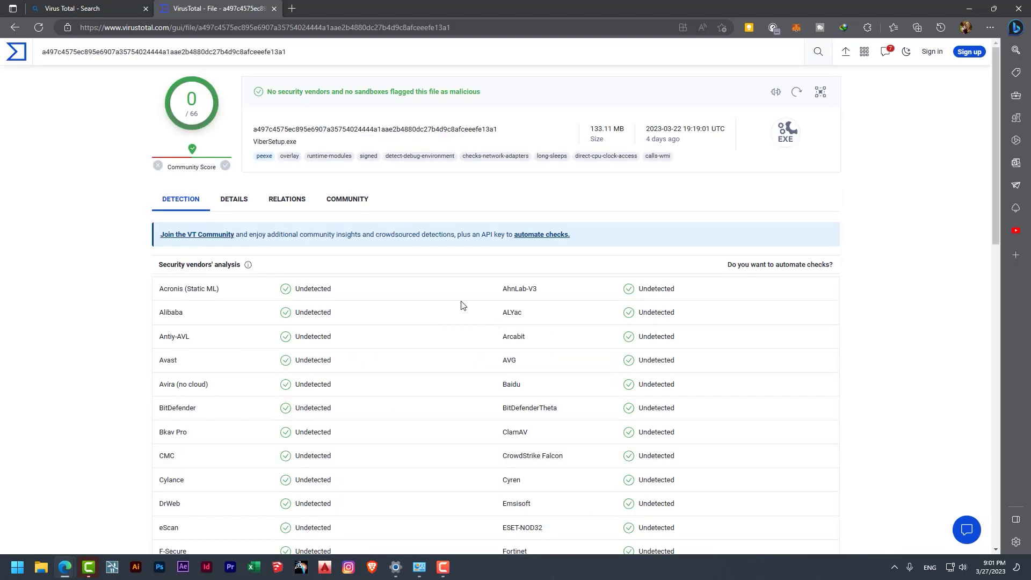
{"action": "scroll", "coordinate": [386, 276], "scroll_direction": "down", "scroll_amount": 15}
{"action": "scroll", "coordinate": [385, 276], "scroll_direction": "up", "scroll_amount": 15}
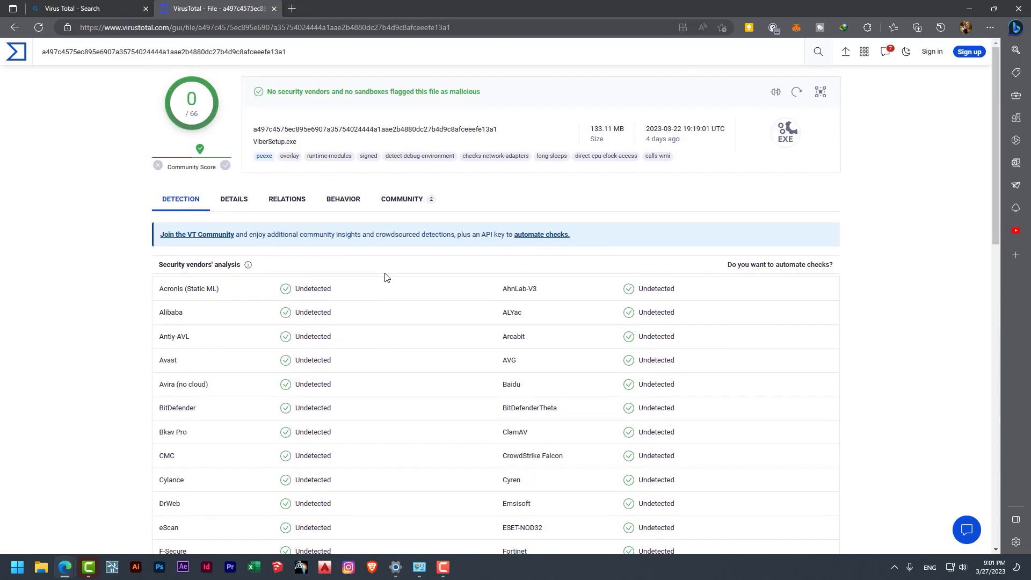
{"action": "left_click", "coordinate": [15, 27]}
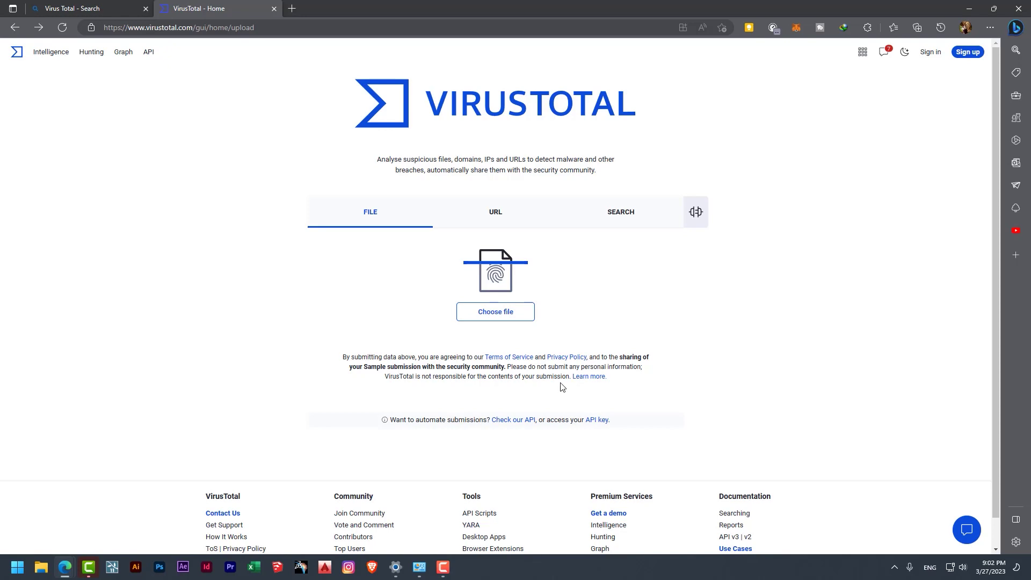
Step: Examine the Bing search results for Virus Total, including the related pages and related searches
{"action": "key", "text": "ctrl+shift+Tab"}
{"action": "scroll", "coordinate": [350, 270], "scroll_direction": "up", "scroll_amount": 3}
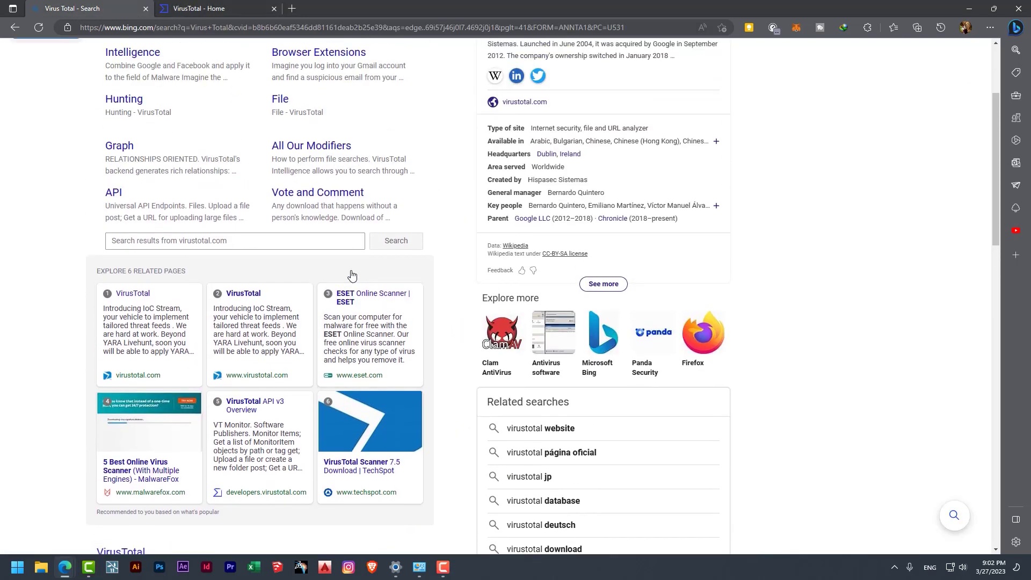
{"action": "scroll", "coordinate": [352, 275], "scroll_direction": "up", "scroll_amount": 3}
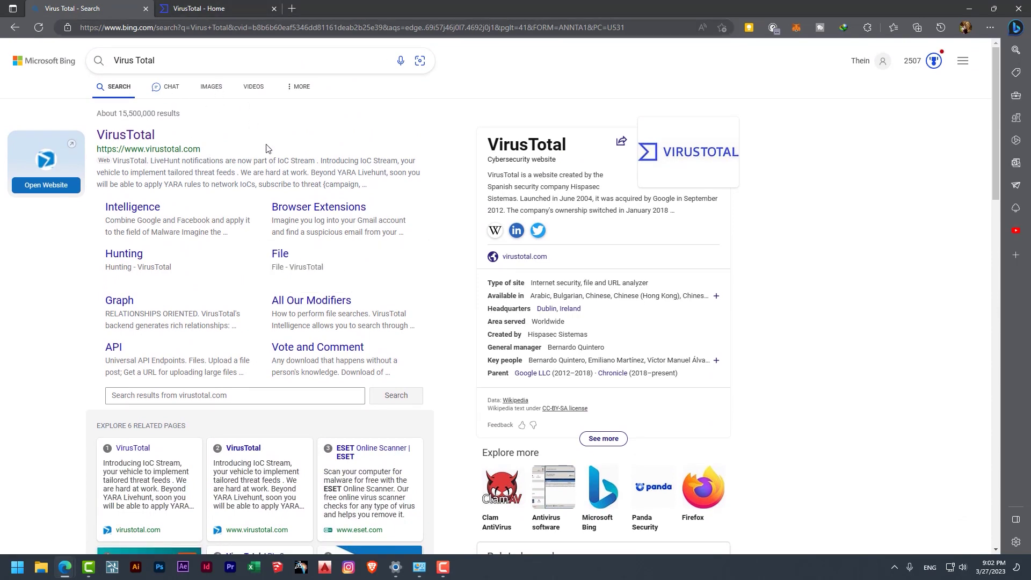
{"action": "scroll", "coordinate": [266, 148], "scroll_direction": "down", "scroll_amount": 2}
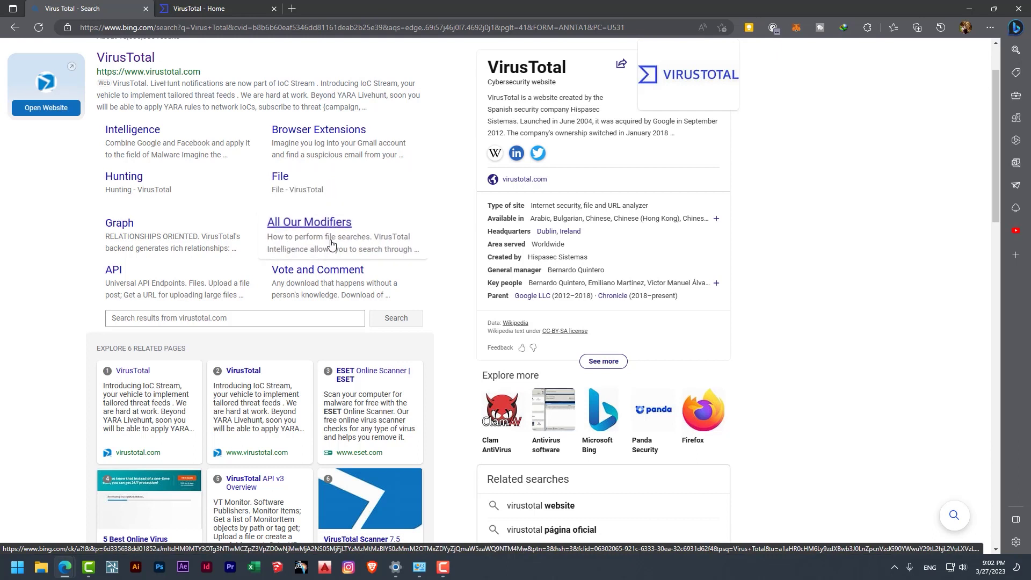
{"action": "scroll", "coordinate": [277, 223], "scroll_direction": "down", "scroll_amount": 4}
{"action": "scroll", "coordinate": [277, 223], "scroll_direction": "down", "scroll_amount": 3}
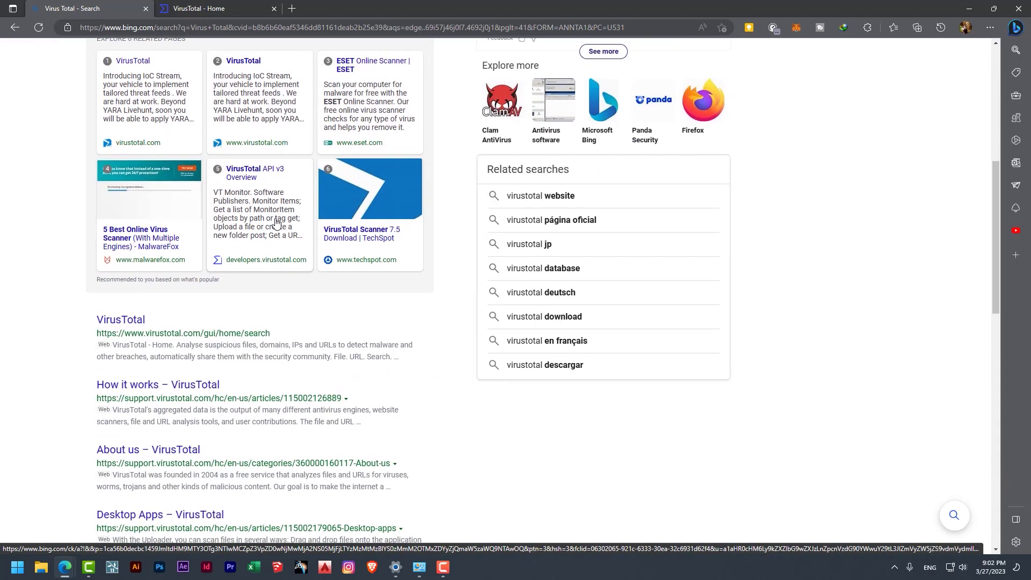
{"action": "scroll", "coordinate": [278, 223], "scroll_direction": "up", "scroll_amount": 7}
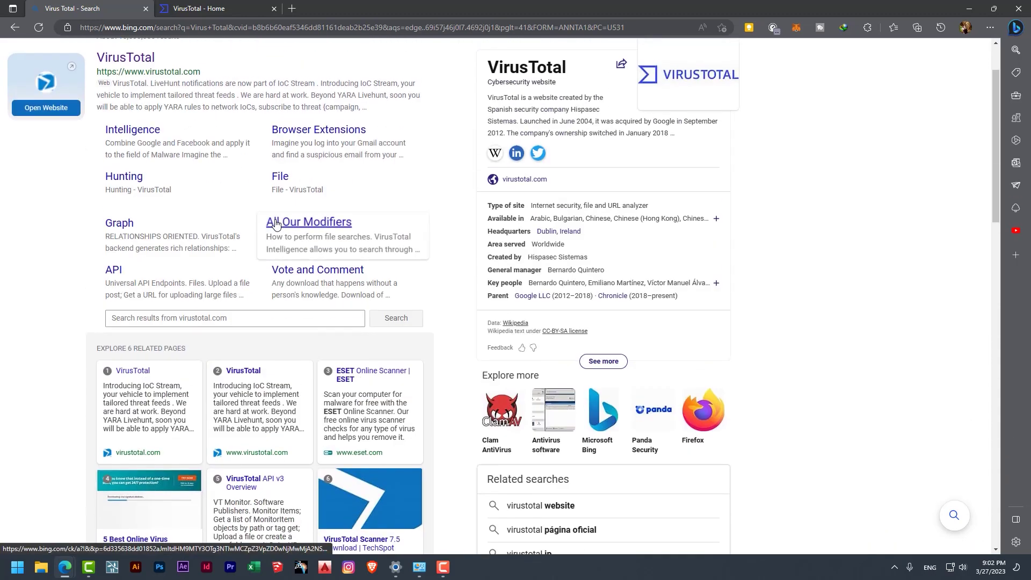
{"action": "scroll", "coordinate": [108, 141], "scroll_direction": "up", "scroll_amount": 1}
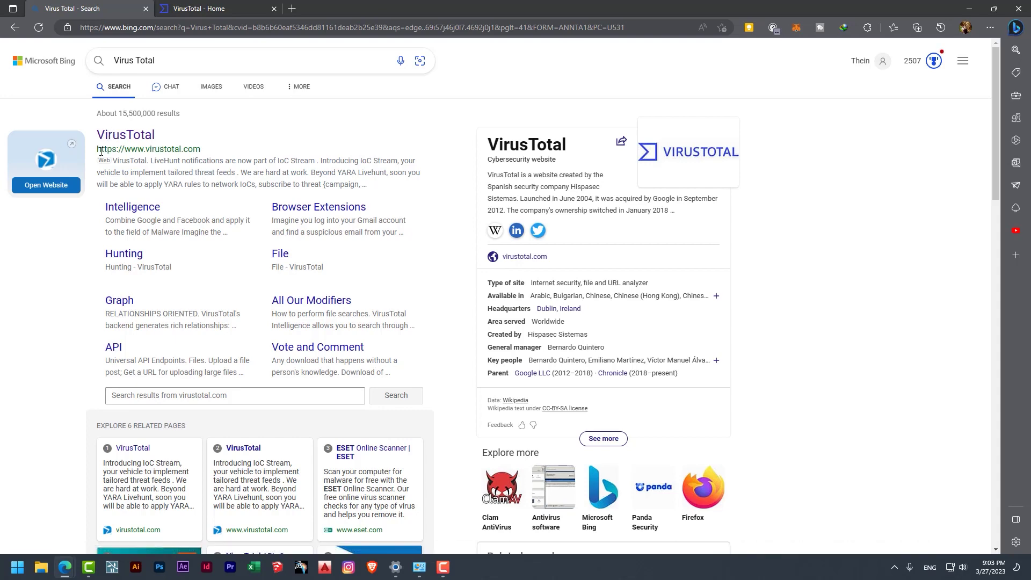
{"action": "scroll", "coordinate": [214, 152], "scroll_direction": "down", "scroll_amount": 6}
{"action": "scroll", "coordinate": [68, 241], "scroll_direction": "down", "scroll_amount": 3}
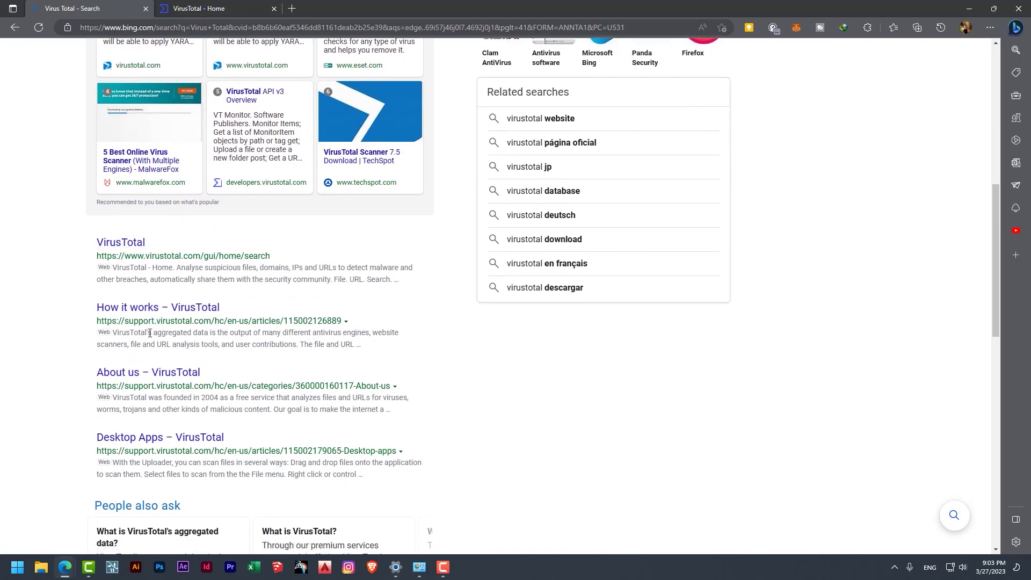
{"action": "scroll", "coordinate": [161, 372], "scroll_direction": "down", "scroll_amount": 3}
{"action": "scroll", "coordinate": [161, 372], "scroll_direction": "down", "scroll_amount": 7}
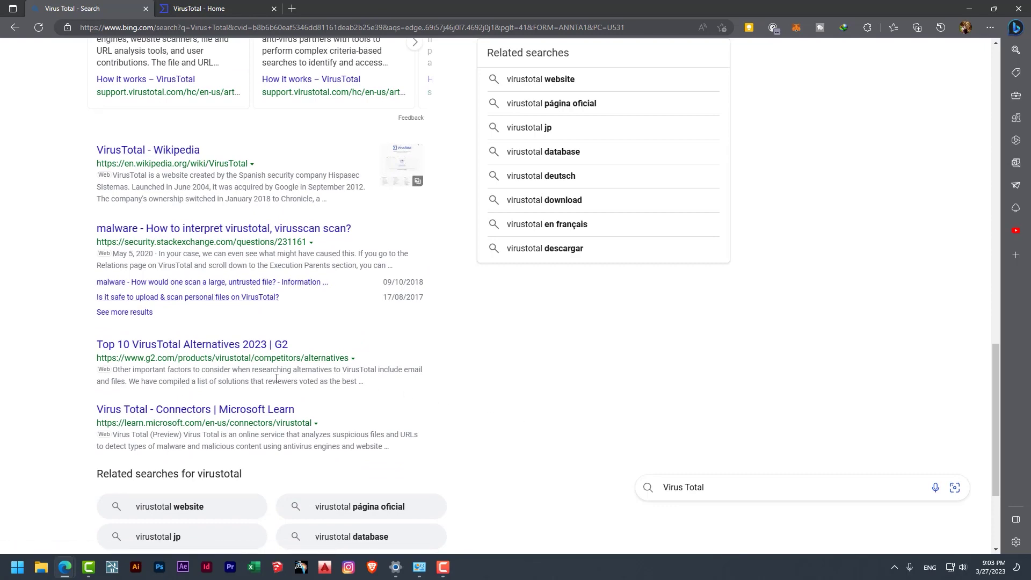
{"action": "scroll", "coordinate": [248, 402], "scroll_direction": "down", "scroll_amount": 3}
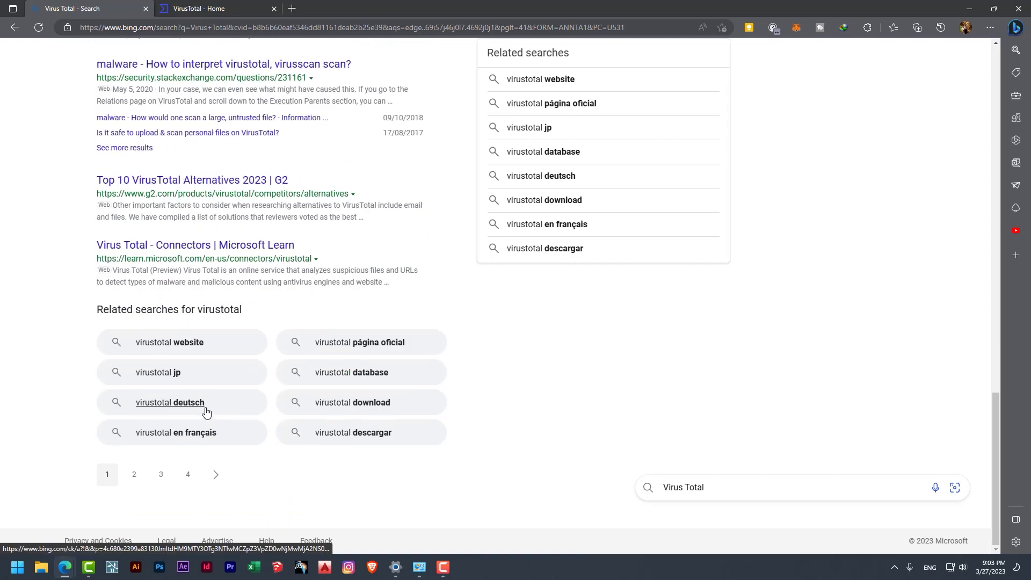
{"action": "scroll", "coordinate": [205, 411], "scroll_direction": "up", "scroll_amount": 20}
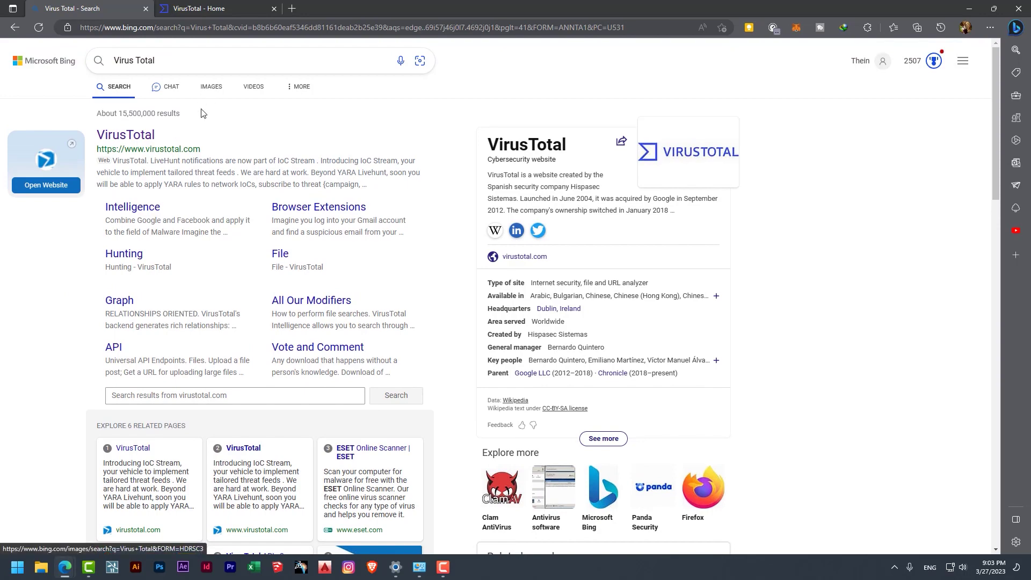
Step: Open the "How it works – VirusTotal" search result and copy its web address
{"action": "scroll", "coordinate": [210, 164], "scroll_direction": "down", "scroll_amount": 1}
{"action": "scroll", "coordinate": [210, 165], "scroll_direction": "down", "scroll_amount": 5}
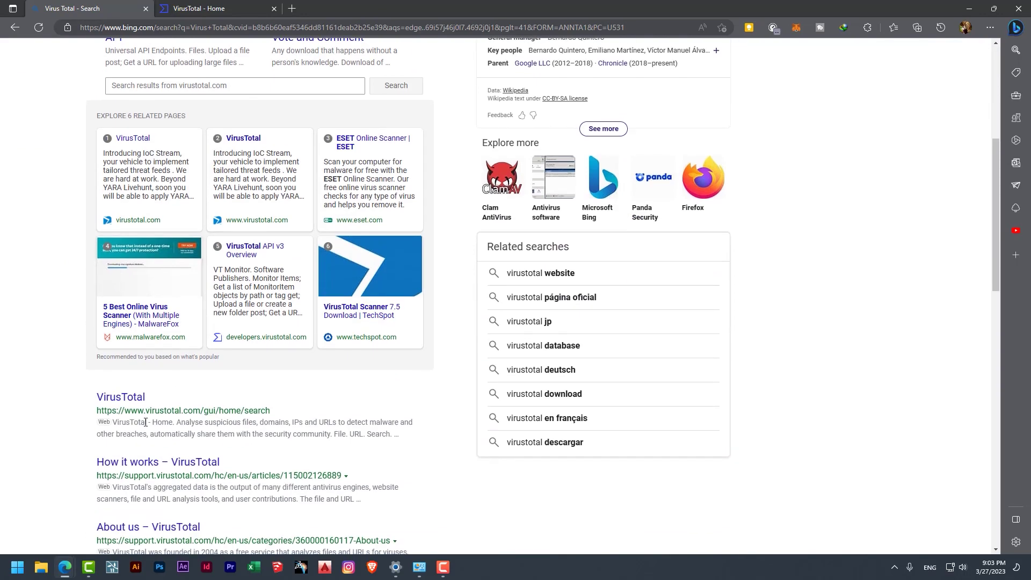
{"action": "left_click", "coordinate": [160, 463]}
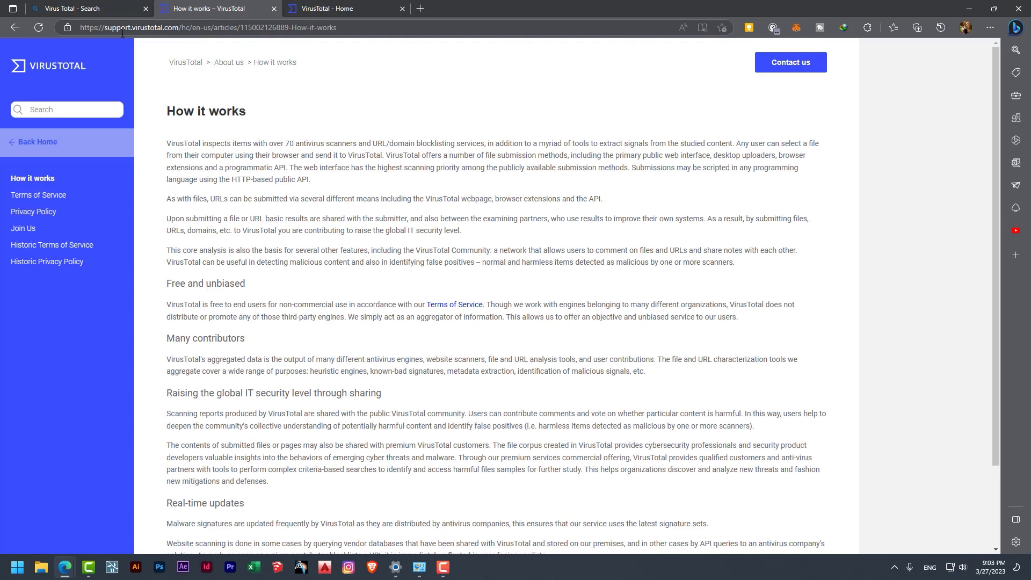
{"action": "left_click", "coordinate": [111, 27]}
{"action": "key", "text": "ctrl+c"}
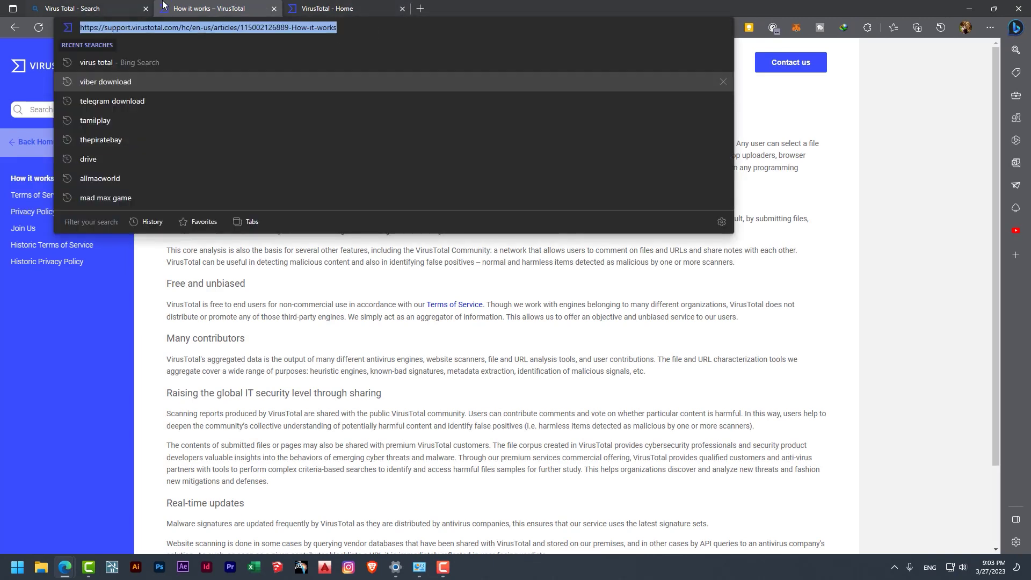
Step: Scan the copied How it works page address with VirusTotal's URL check
{"action": "left_click", "coordinate": [325, 8]}
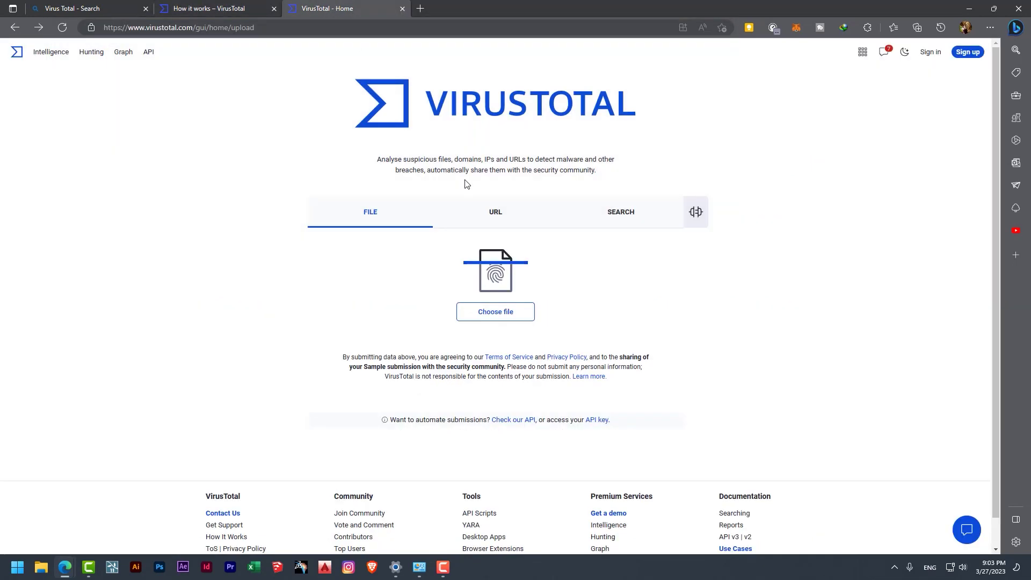
{"action": "left_click", "coordinate": [506, 219]}
{"action": "left_click", "coordinate": [388, 316]}
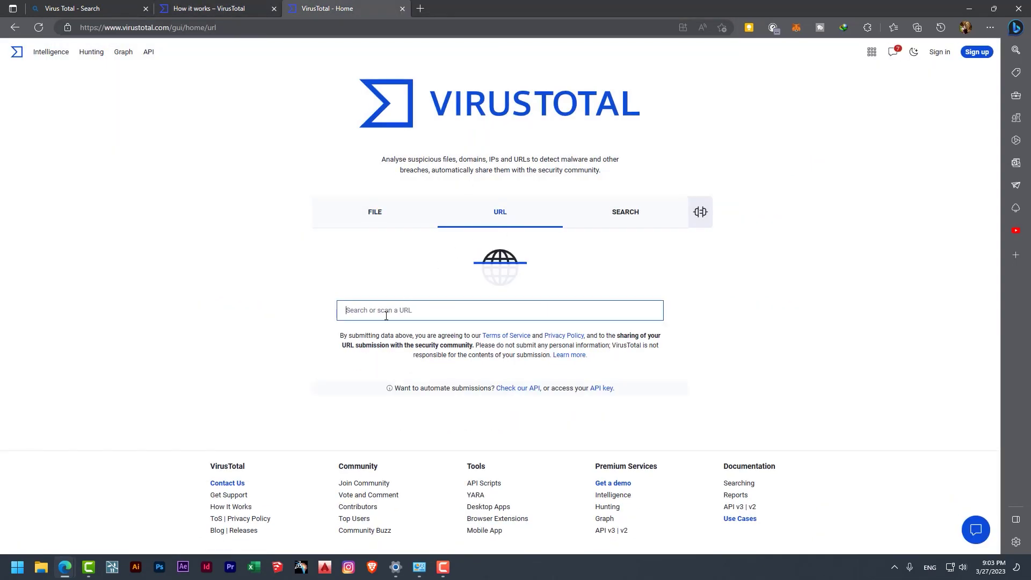
{"action": "key", "text": "ctrl+v"}
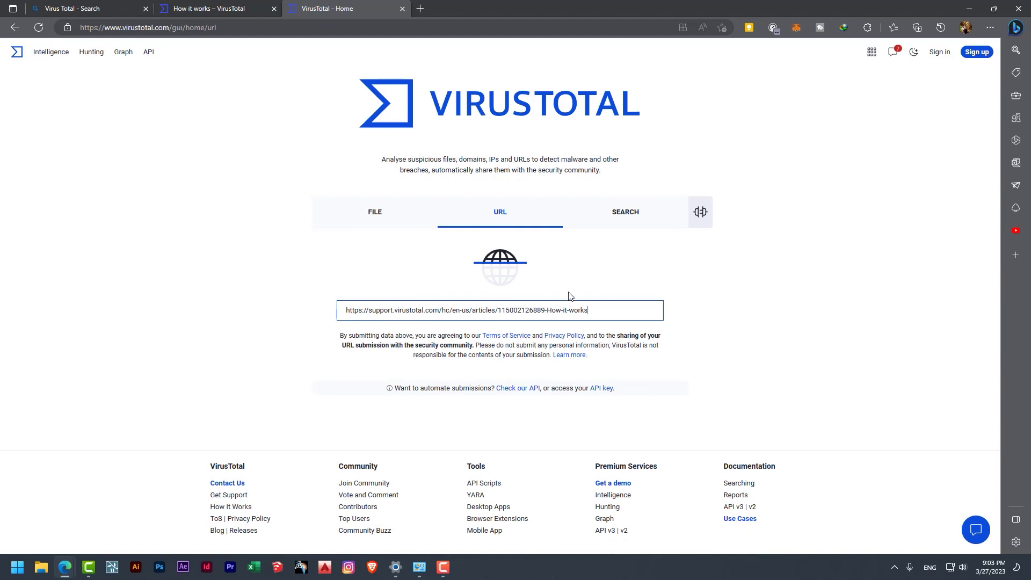
{"action": "key", "text": "Return"}
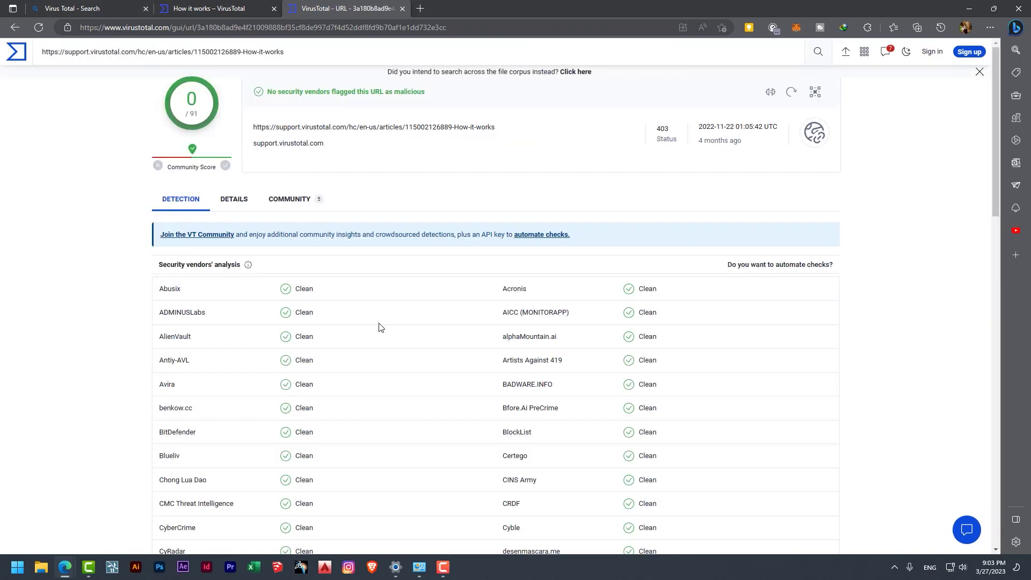
Step: Check the How it works page against its VirusTotal URL report and examine the security vendors' verdicts
{"action": "key", "text": "ctrl+shift+Tab"}
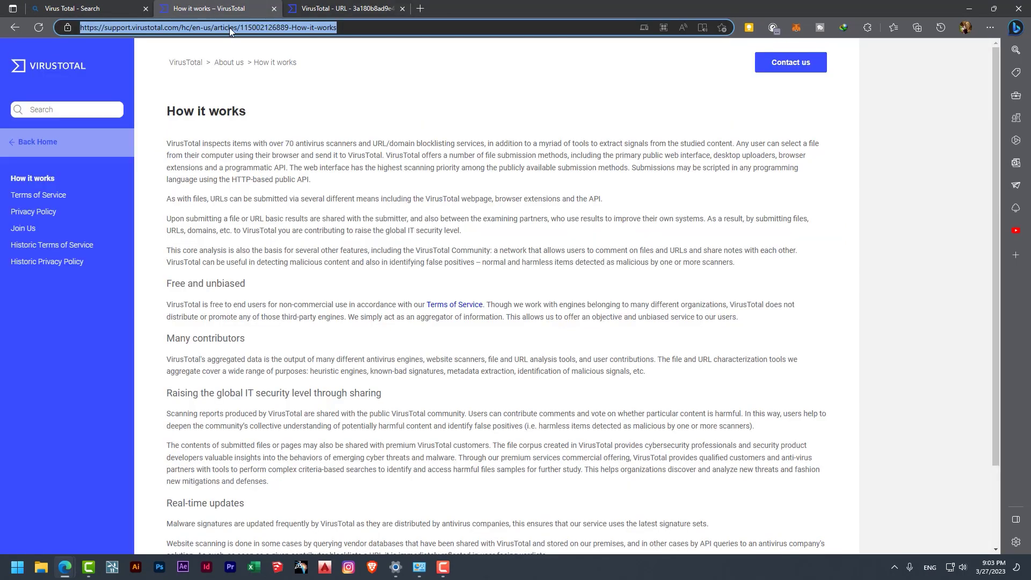
{"action": "left_click", "coordinate": [349, 7]}
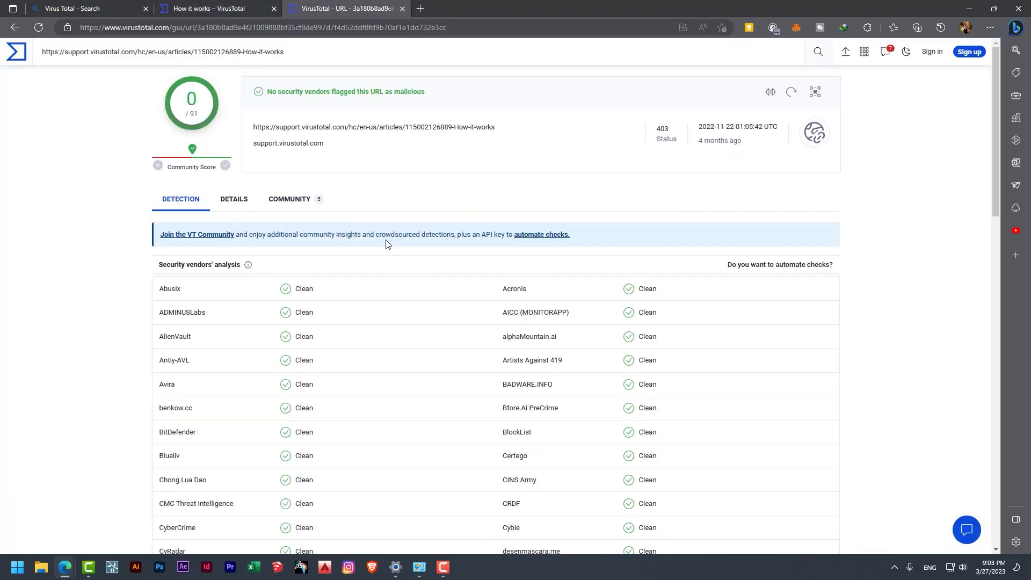
{"action": "scroll", "coordinate": [353, 357], "scroll_direction": "down", "scroll_amount": 5}
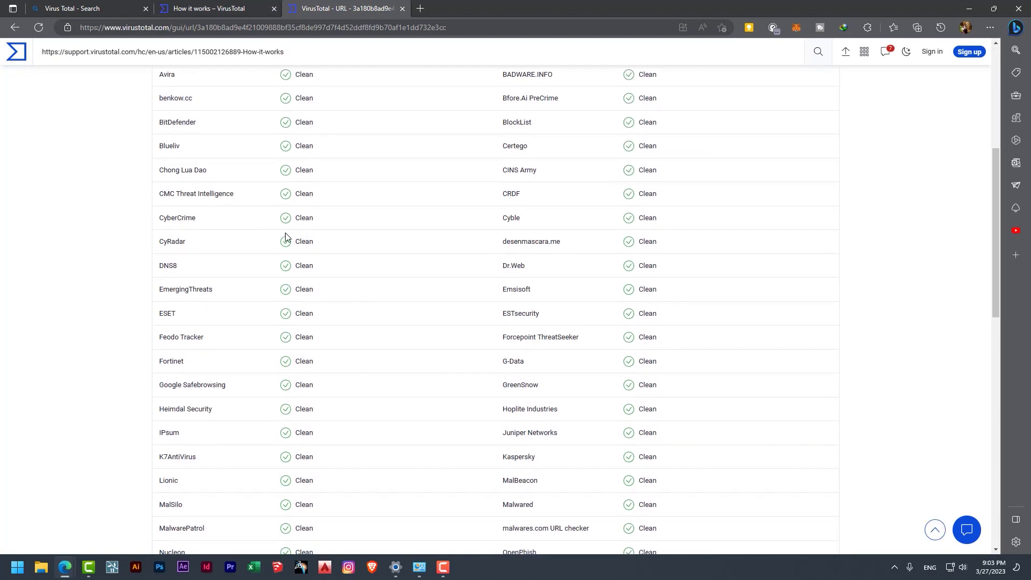
{"action": "scroll", "coordinate": [365, 364], "scroll_direction": "up", "scroll_amount": 5}
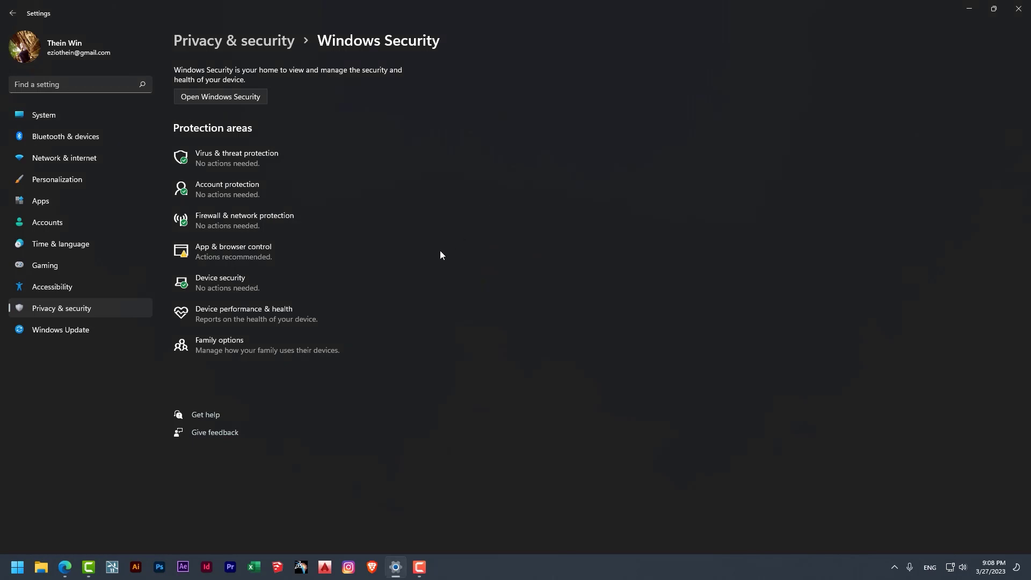
Step: Show Windows Update in Settings and check which durations are offered for pausing updates
{"action": "left_click", "coordinate": [70, 336]}
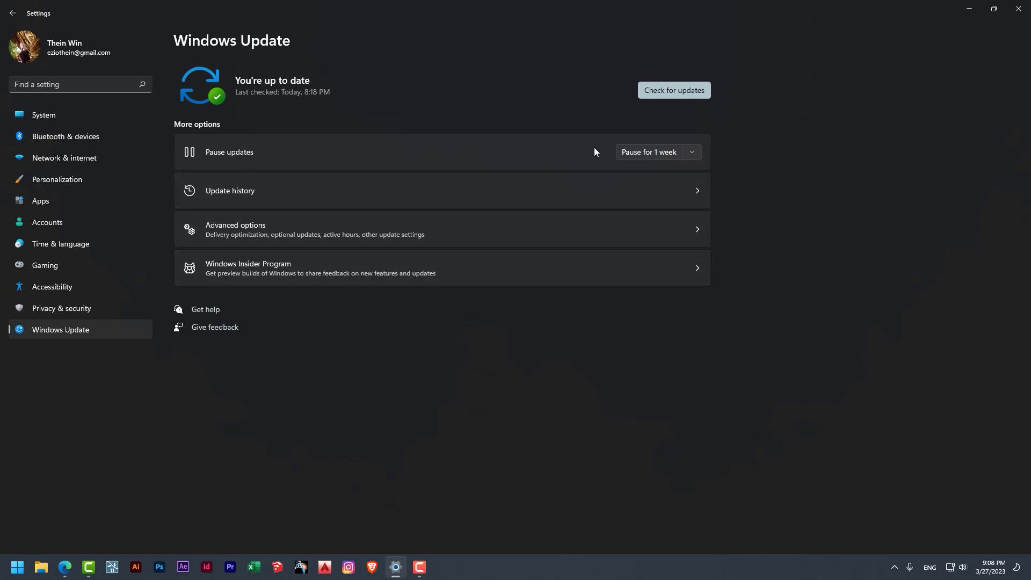
{"action": "left_click", "coordinate": [692, 153]}
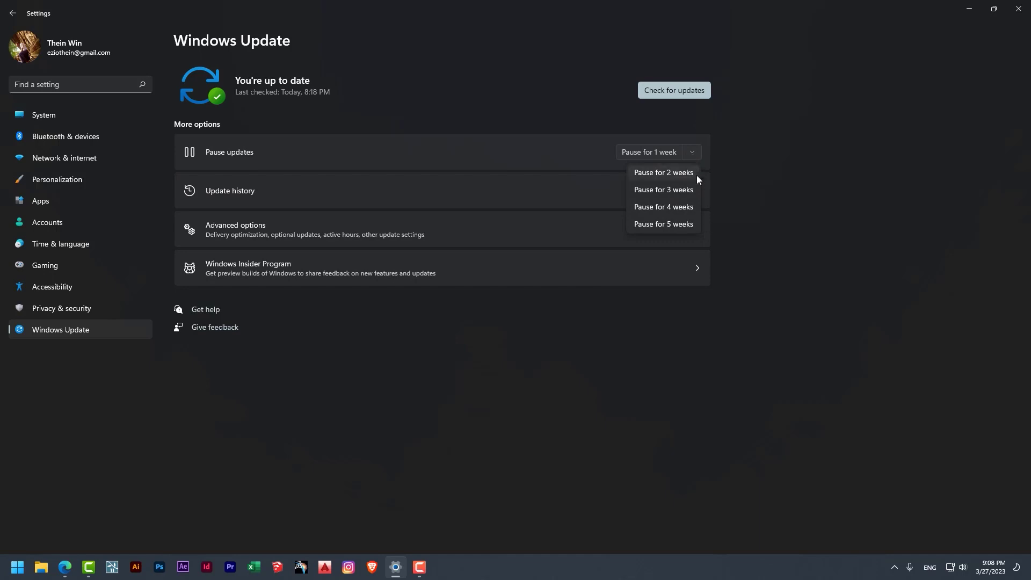
{"action": "left_click", "coordinate": [691, 155]}
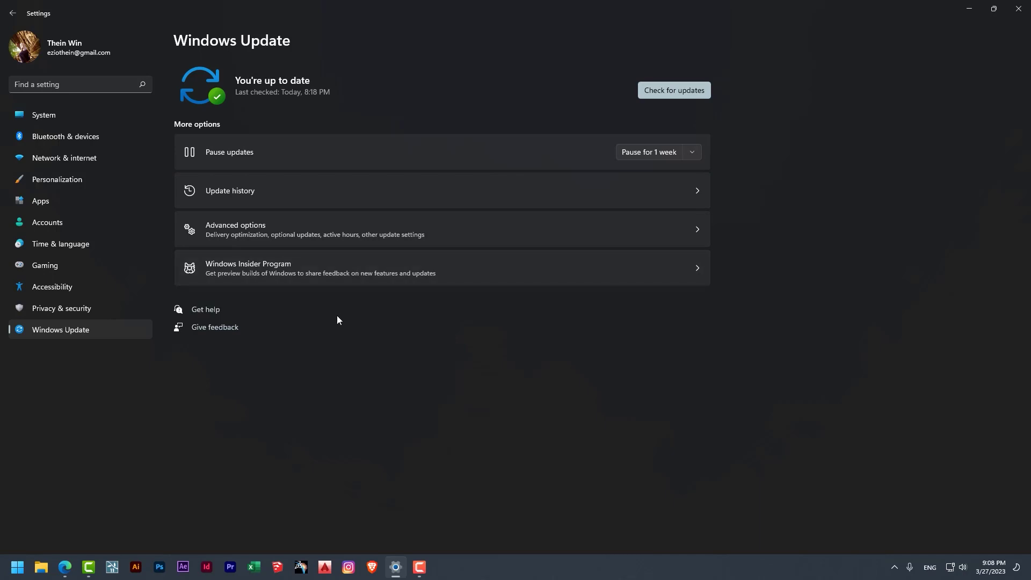
Step: Search for the Services app and run it as administrator
{"action": "left_click", "coordinate": [17, 566]}
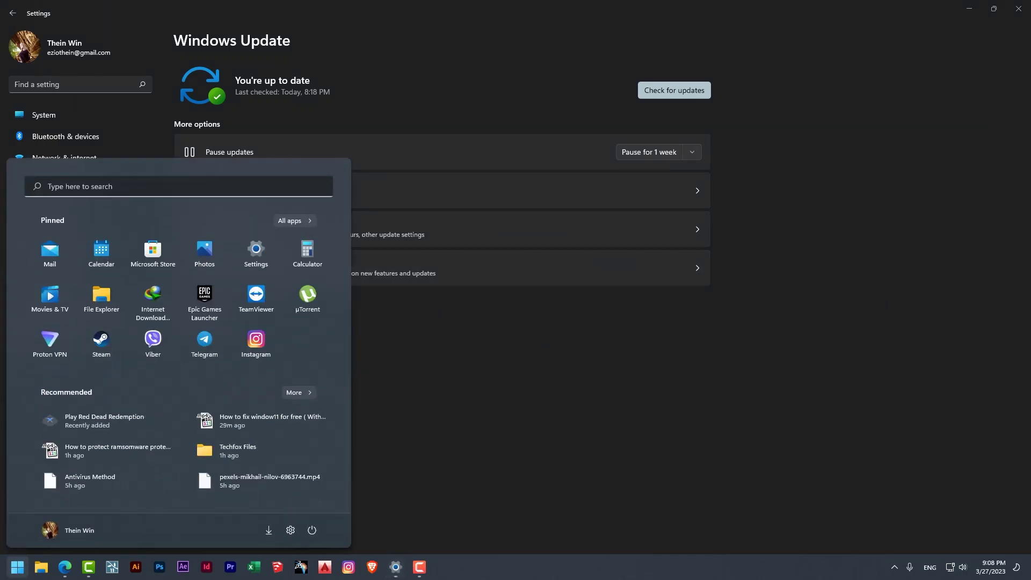
{"action": "type", "text": "ser"}
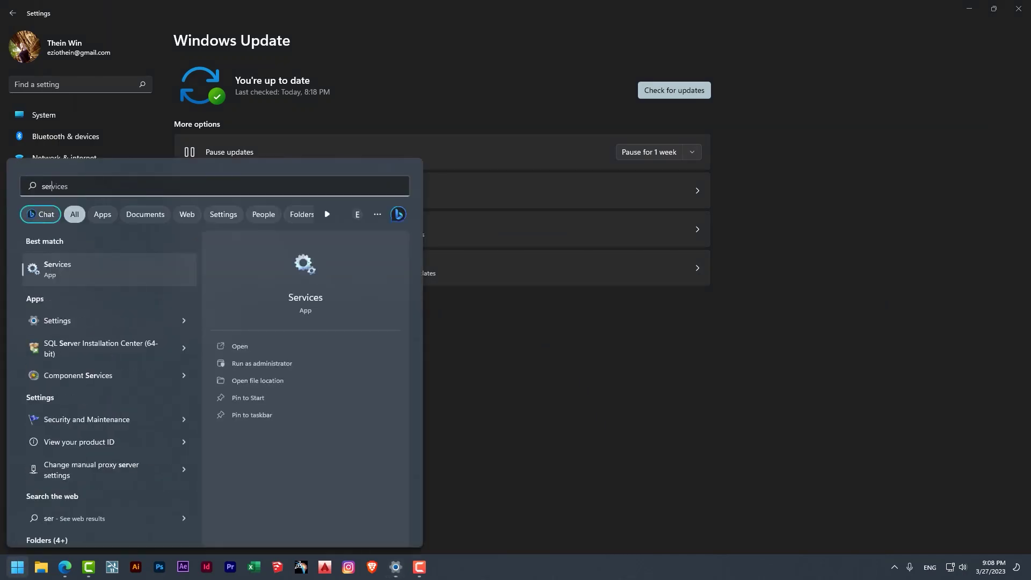
{"action": "type", "text": "c"}
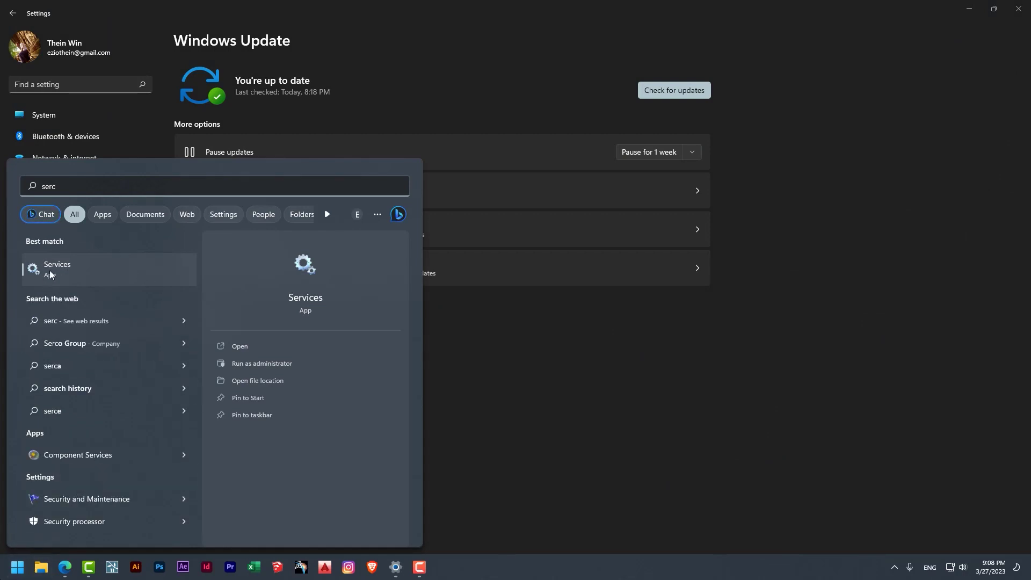
{"action": "left_click", "coordinate": [286, 364]}
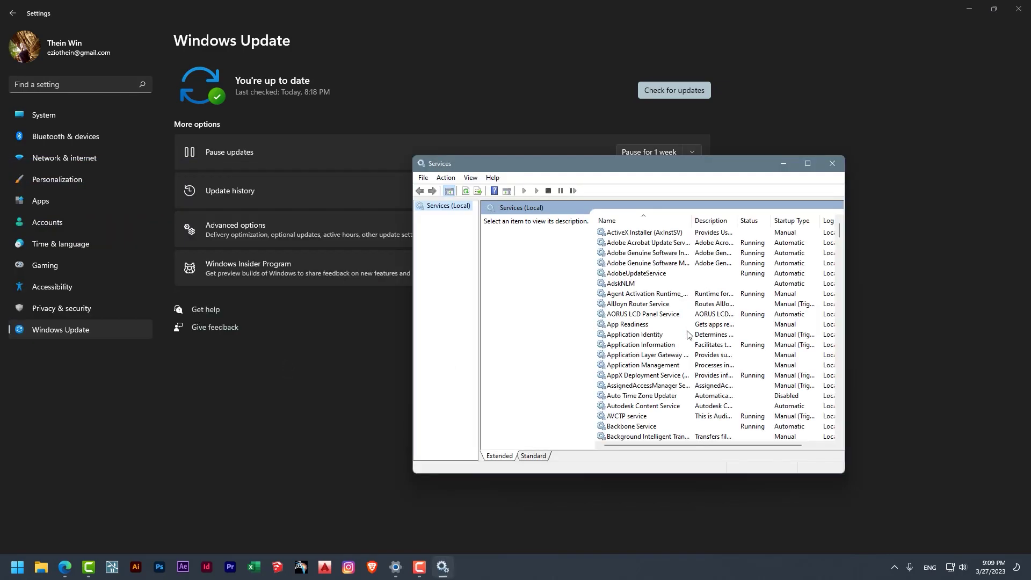
Step: Find the Windows Update service in the local services list and open its properties
{"action": "scroll", "coordinate": [636, 329], "scroll_direction": "down", "scroll_amount": 2}
{"action": "scroll", "coordinate": [636, 329], "scroll_direction": "down", "scroll_amount": 20}
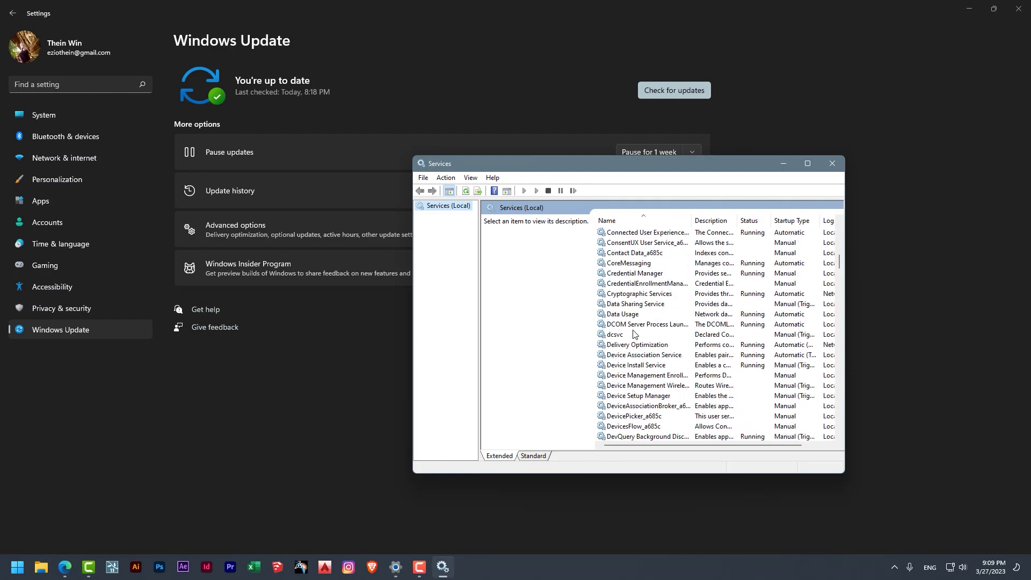
{"action": "scroll", "coordinate": [635, 333], "scroll_direction": "down", "scroll_amount": 20}
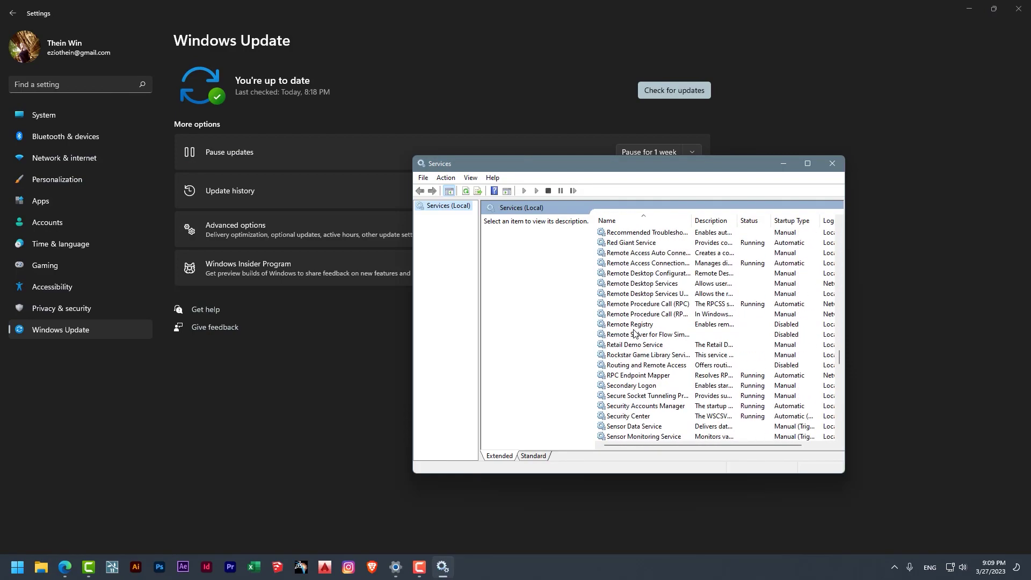
{"action": "scroll", "coordinate": [634, 333], "scroll_direction": "down", "scroll_amount": 9}
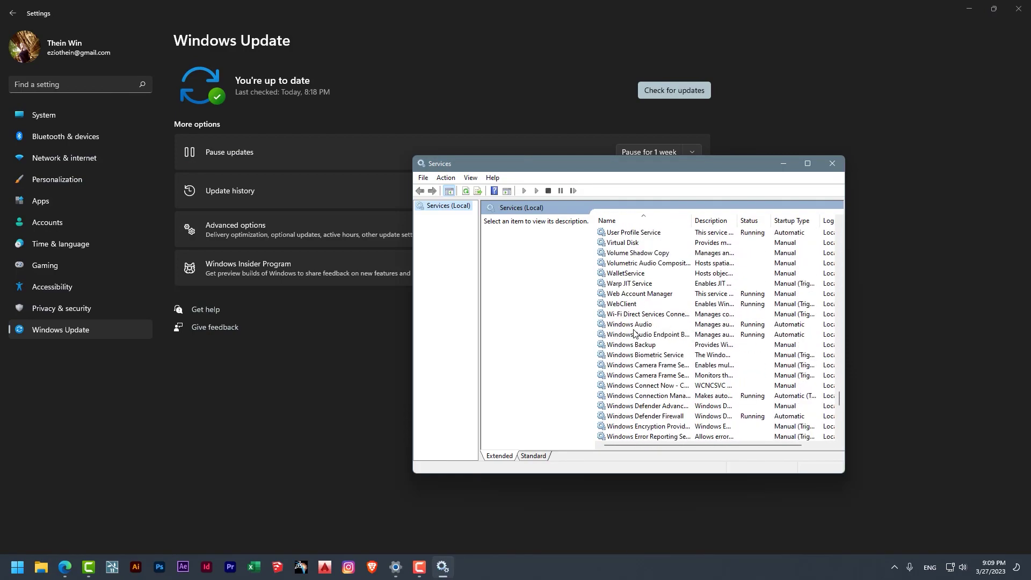
{"action": "scroll", "coordinate": [633, 349], "scroll_direction": "down", "scroll_amount": 5}
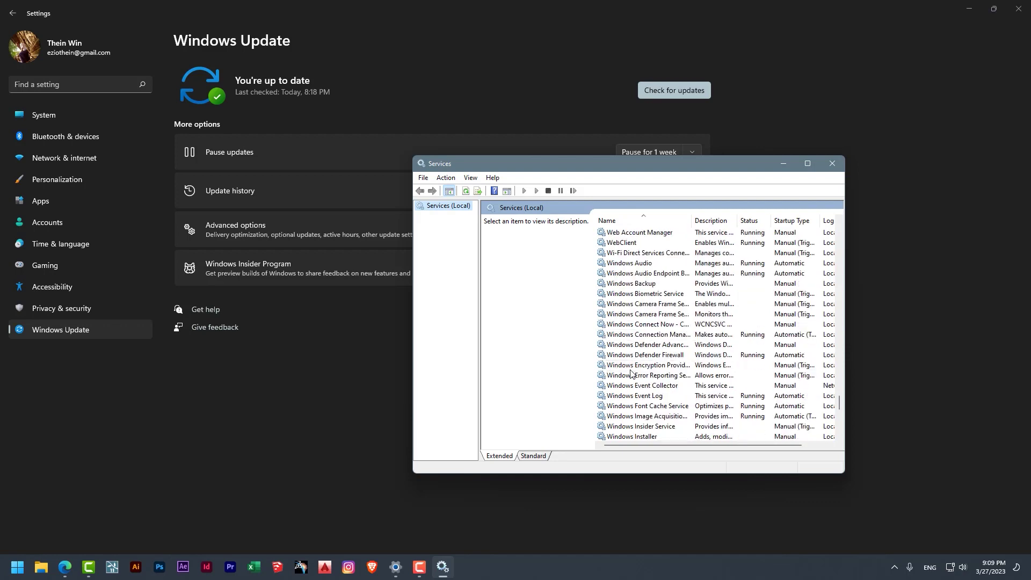
{"action": "scroll", "coordinate": [634, 371], "scroll_direction": "down", "scroll_amount": 5}
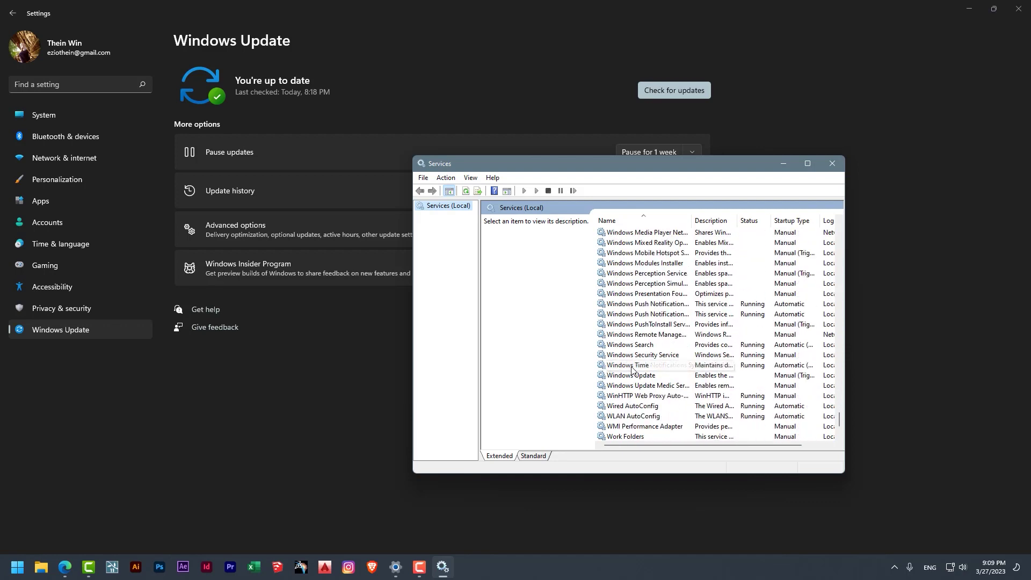
{"action": "left_click", "coordinate": [645, 377]}
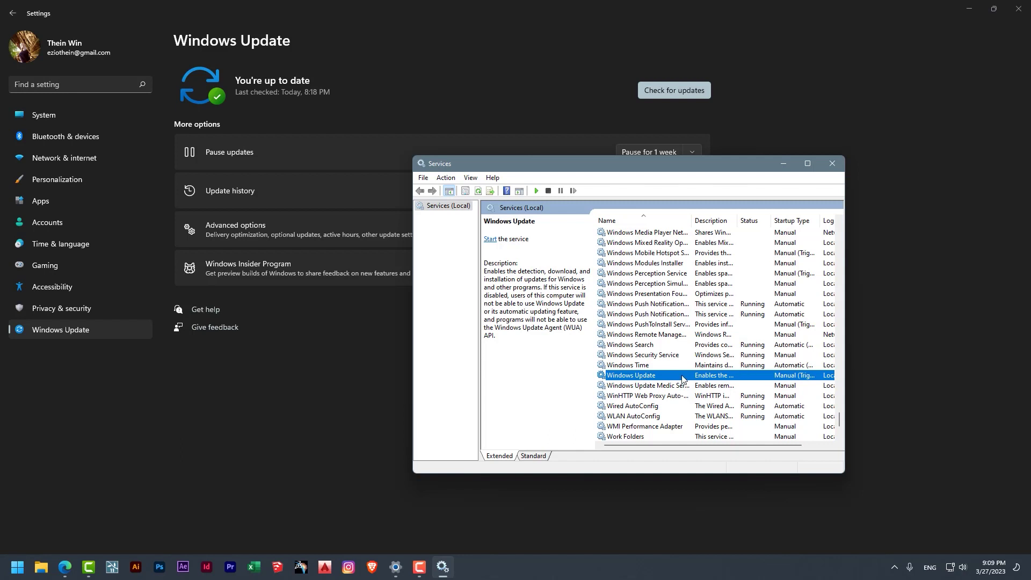
{"action": "right_click", "coordinate": [650, 377]}
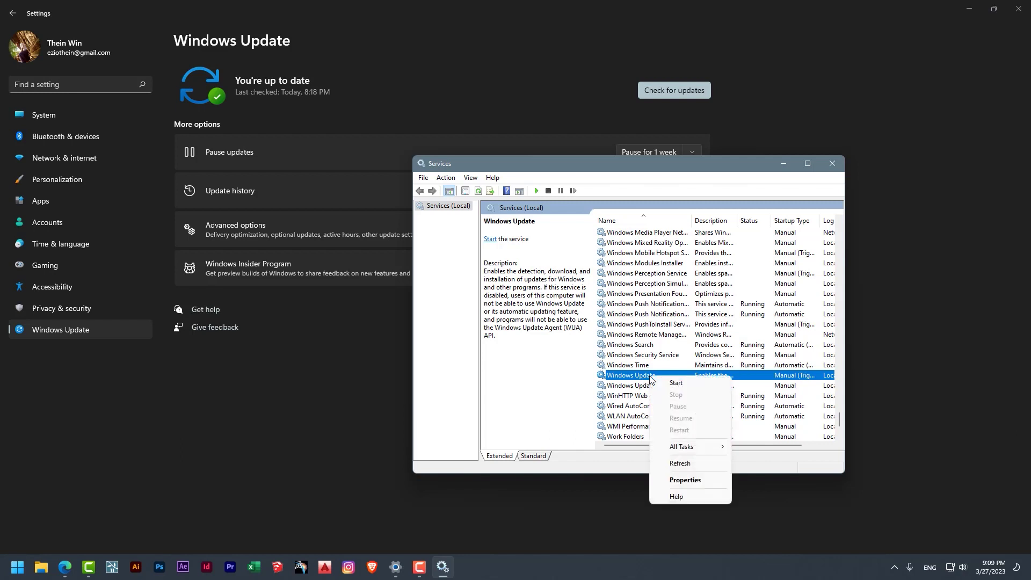
{"action": "left_click", "coordinate": [684, 481]}
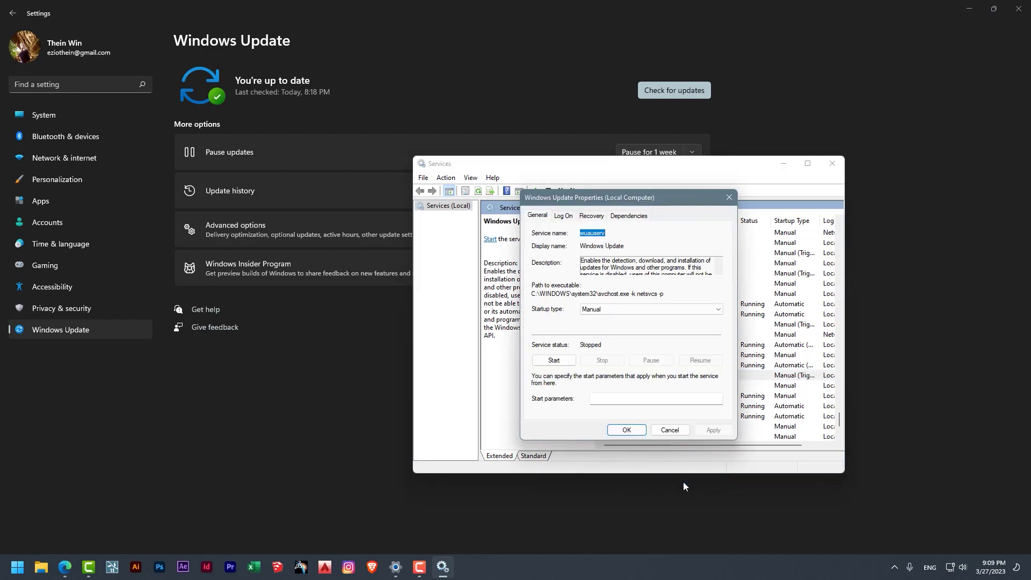
Step: Choose Automatic as the Windows Update service's startup type and start the service
{"action": "left_click", "coordinate": [596, 316]}
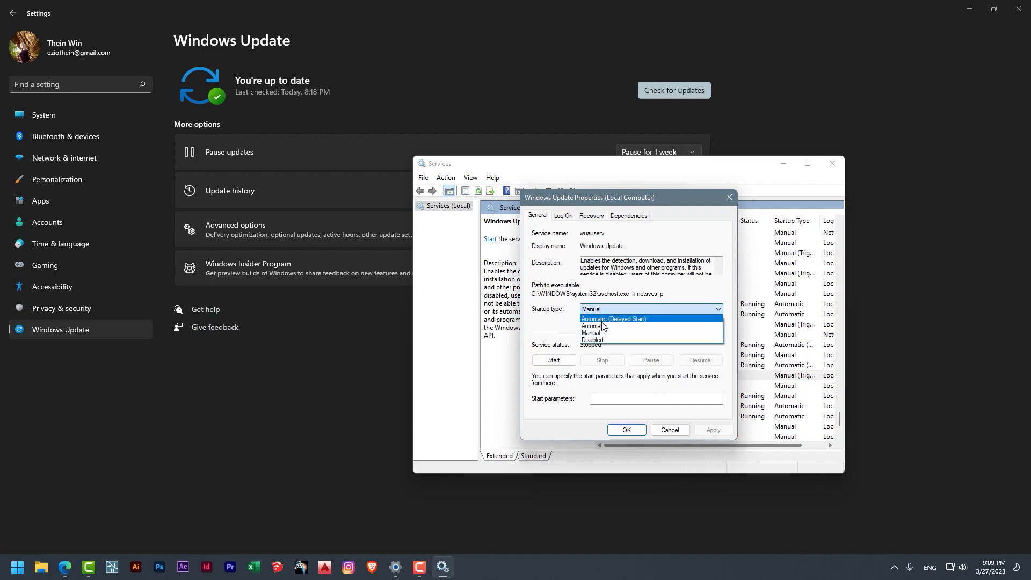
{"action": "left_click", "coordinate": [603, 326]}
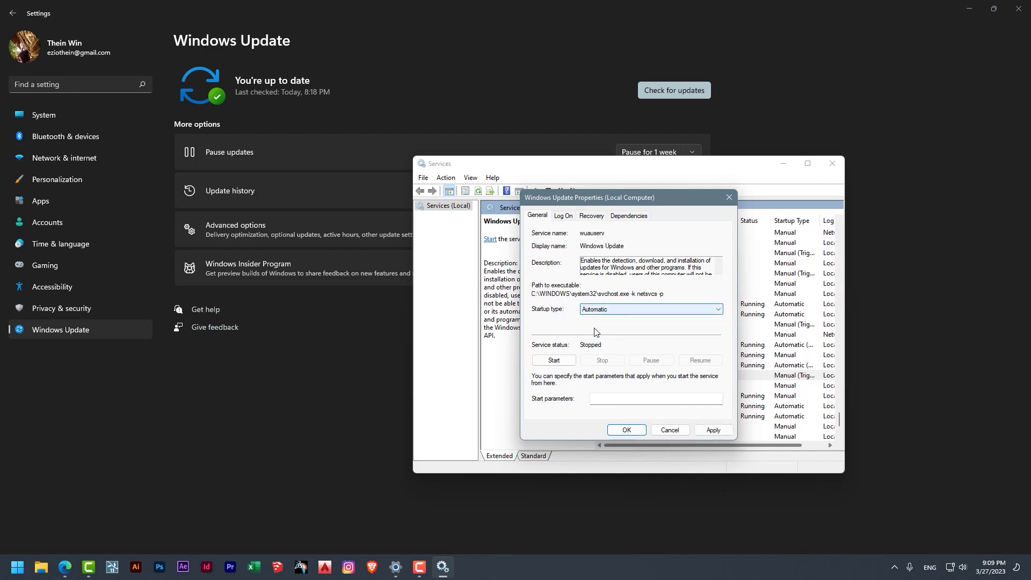
{"action": "left_click", "coordinate": [554, 359]}
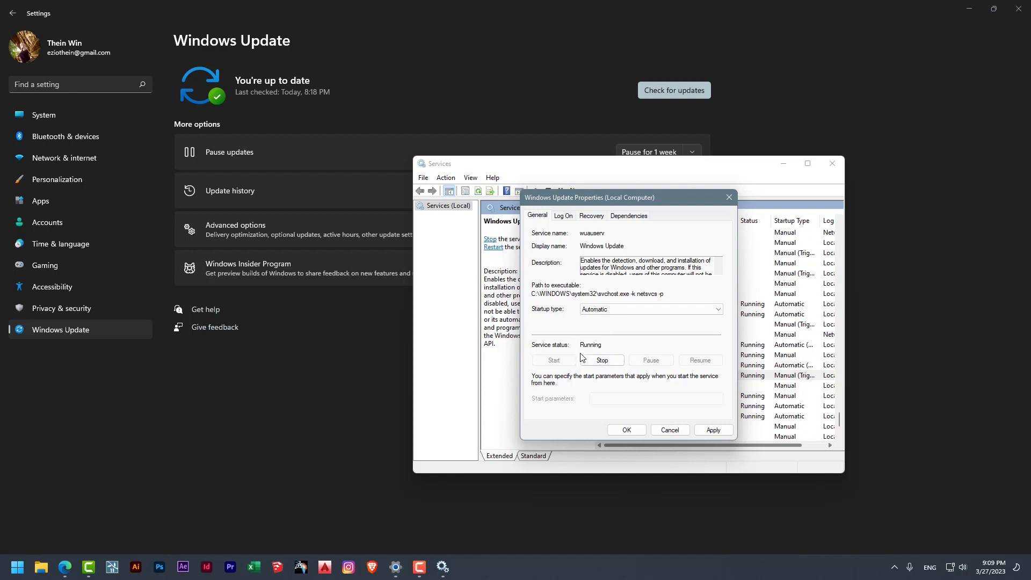
{"action": "left_click", "coordinate": [598, 314]}
{"action": "left_click", "coordinate": [598, 316]}
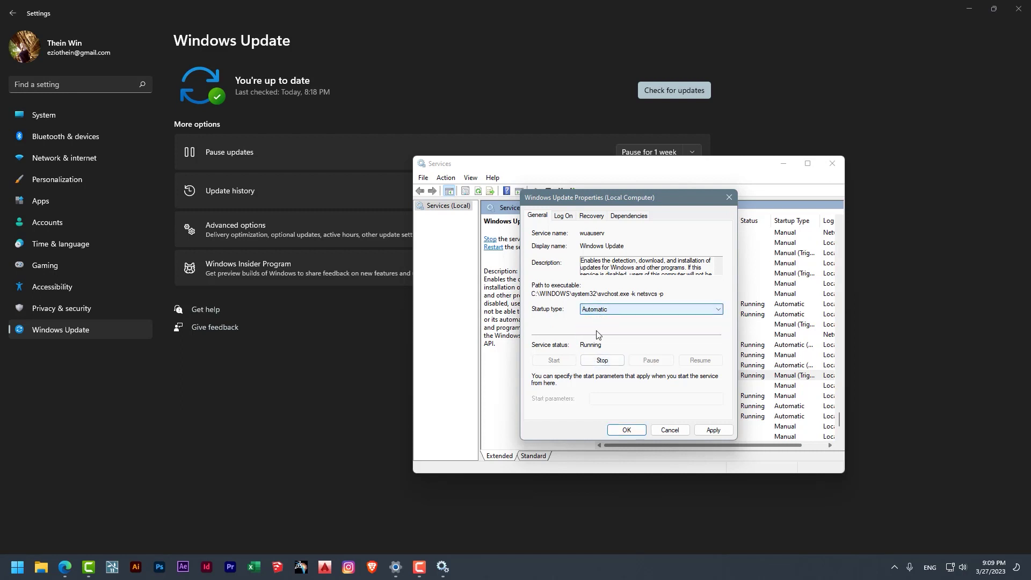
Step: Stop the Windows Update service, apply Disabled as its startup type and close its properties
{"action": "left_click", "coordinate": [602, 360]}
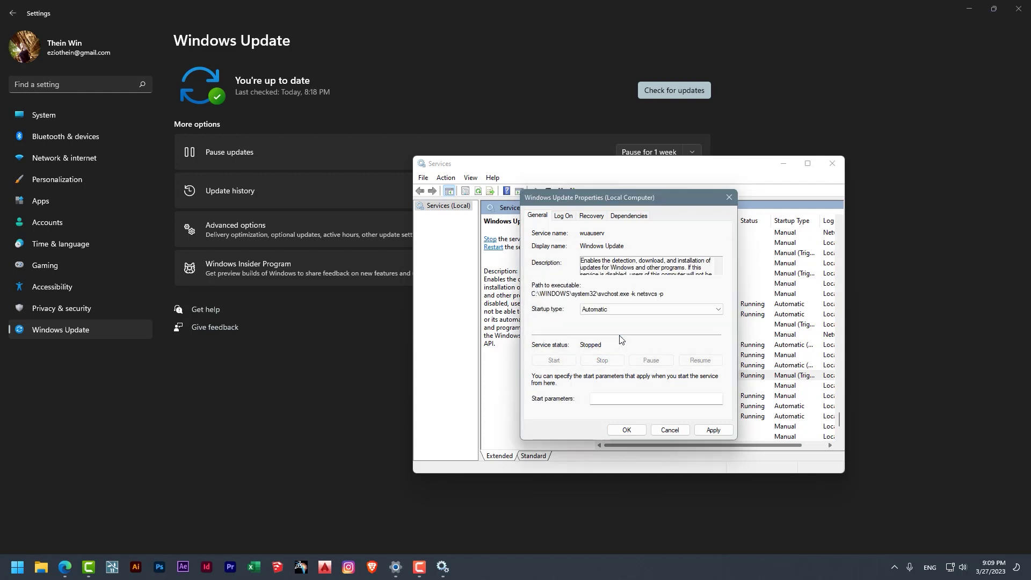
{"action": "left_click", "coordinate": [599, 314]}
{"action": "left_click", "coordinate": [600, 340]}
{"action": "left_click", "coordinate": [713, 430]}
{"action": "left_click", "coordinate": [628, 431]}
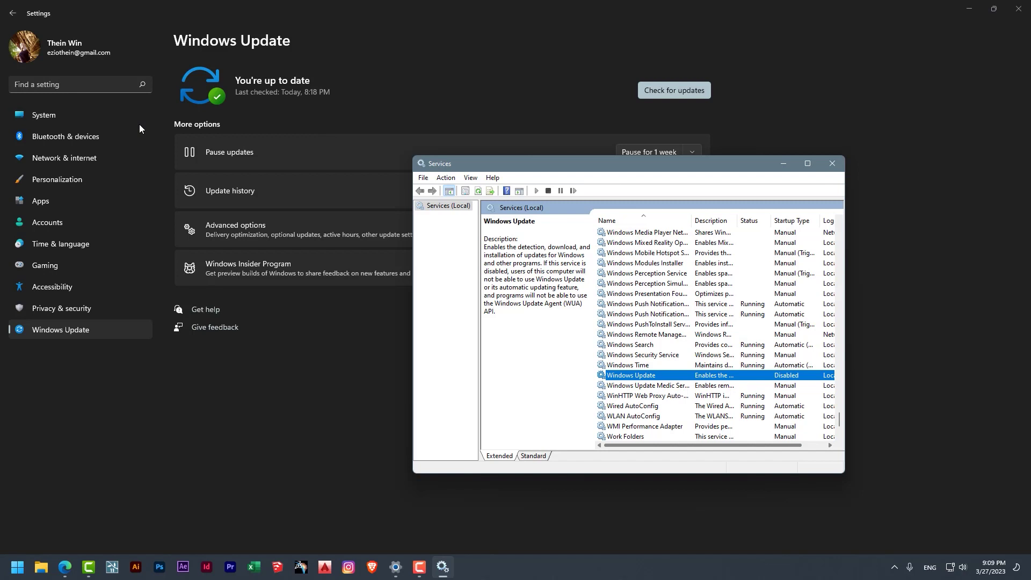
Step: Reopen the Windows Update service's properties, apply Manual as its startup type and start the service
{"action": "right_click", "coordinate": [617, 380]}
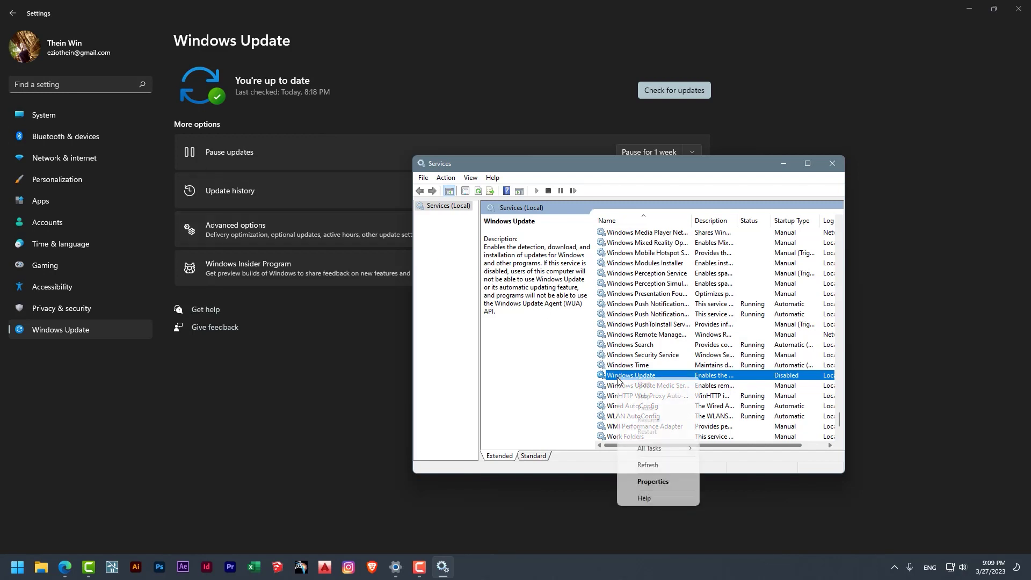
{"action": "left_click", "coordinate": [647, 487]}
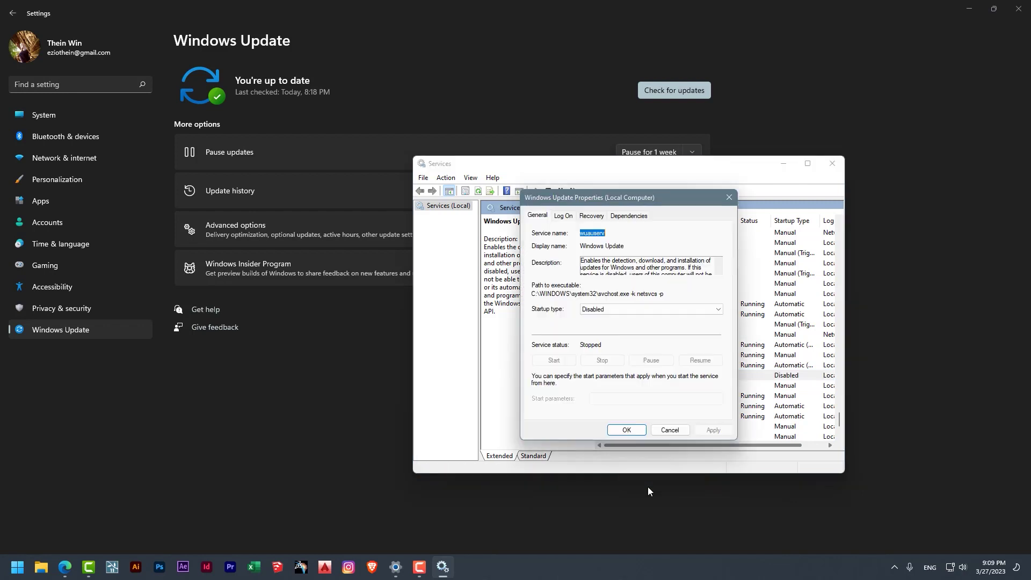
{"action": "left_click", "coordinate": [596, 310]}
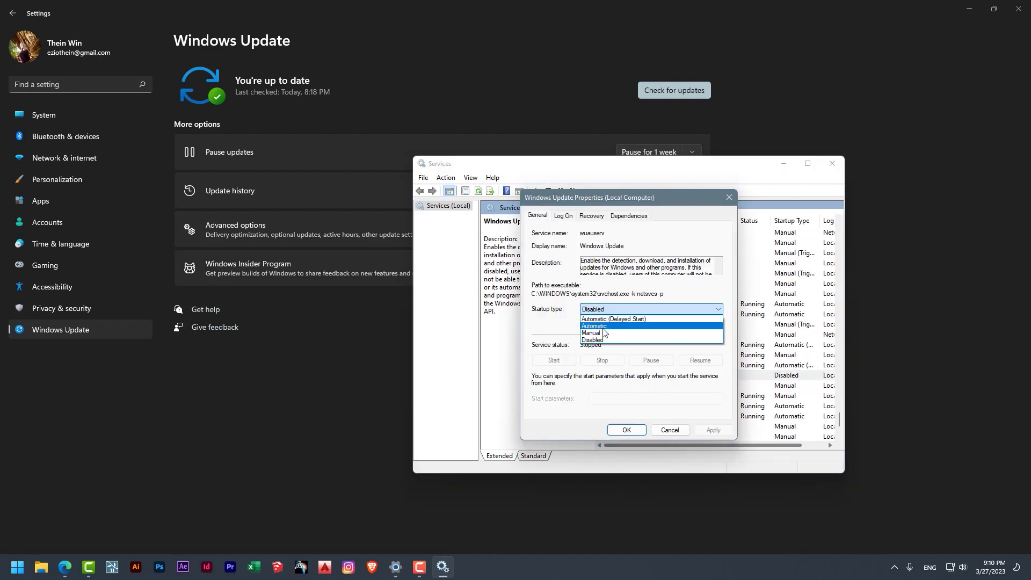
{"action": "left_click", "coordinate": [598, 326]}
{"action": "left_click", "coordinate": [598, 312]}
{"action": "left_click", "coordinate": [597, 342]}
{"action": "left_click", "coordinate": [597, 309]}
{"action": "left_click", "coordinate": [598, 333]}
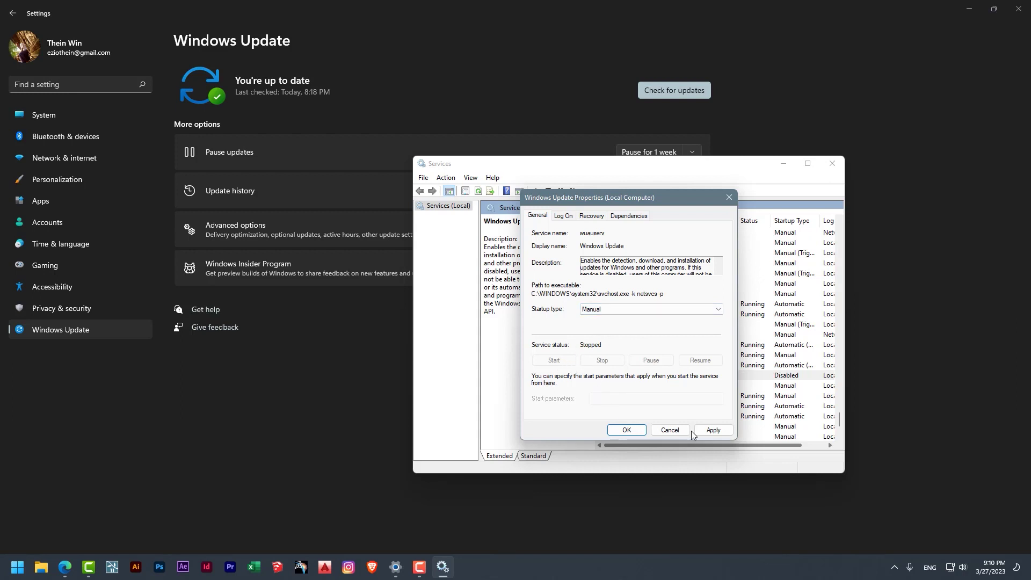
{"action": "left_click", "coordinate": [710, 431]}
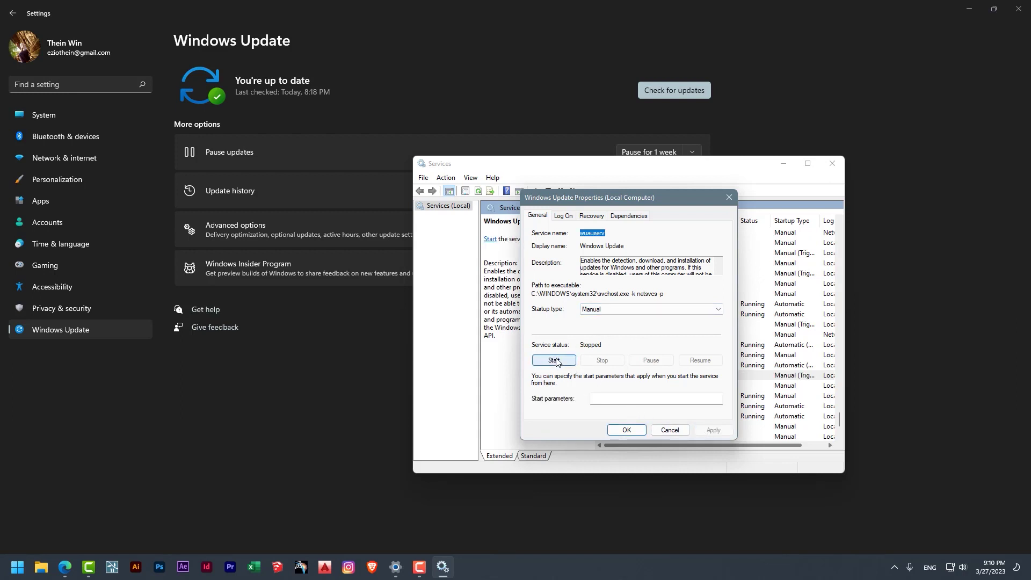
{"action": "left_click", "coordinate": [555, 360]}
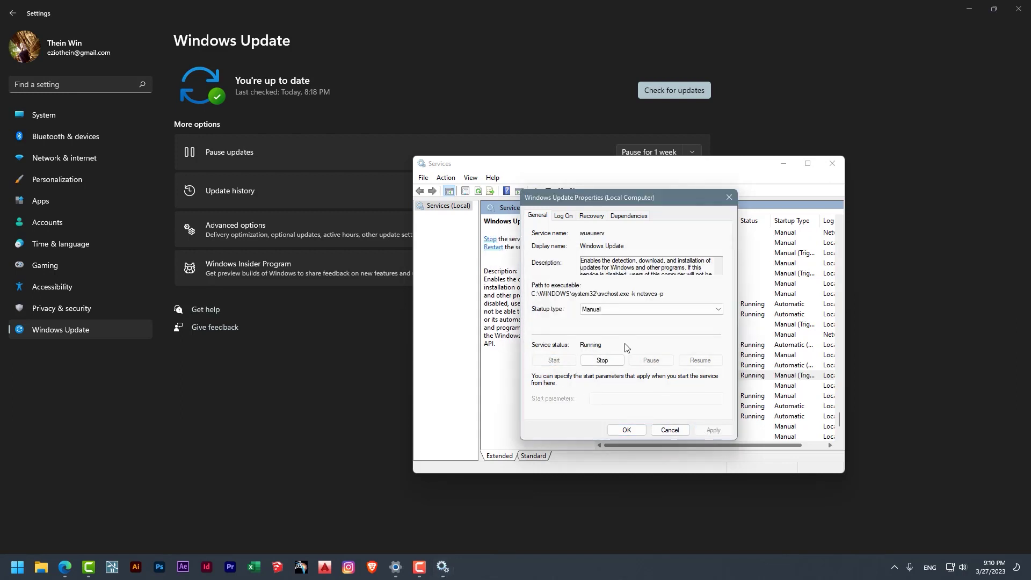
Step: Set the Windows Update service's startup type to Disabled, stop the service, apply the changes and close Services
{"action": "left_click", "coordinate": [602, 309]}
{"action": "left_click", "coordinate": [602, 342]}
{"action": "left_click", "coordinate": [603, 360]}
{"action": "left_click", "coordinate": [713, 430]}
{"action": "left_click", "coordinate": [627, 430]}
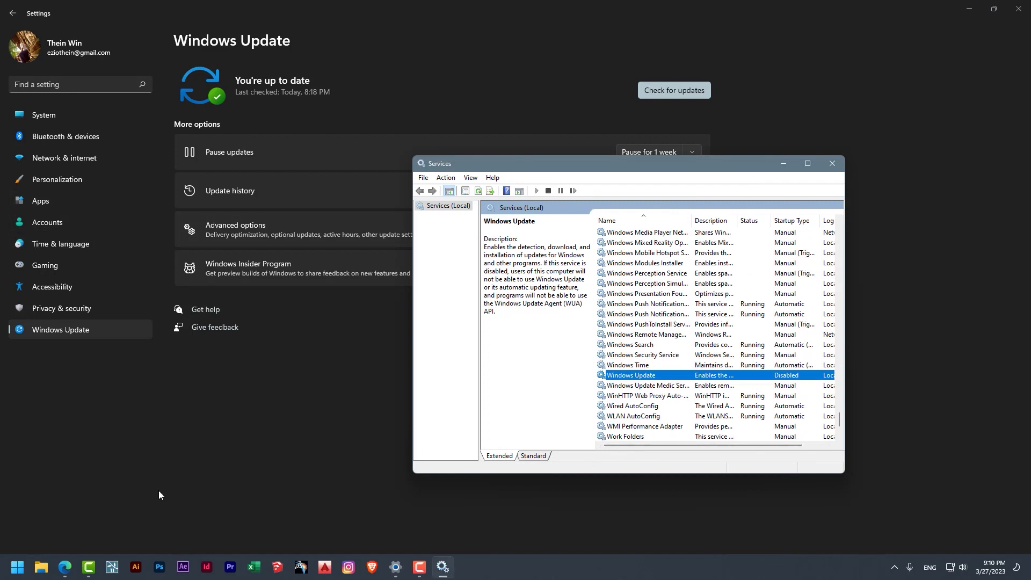
{"action": "left_click", "coordinate": [840, 165]}
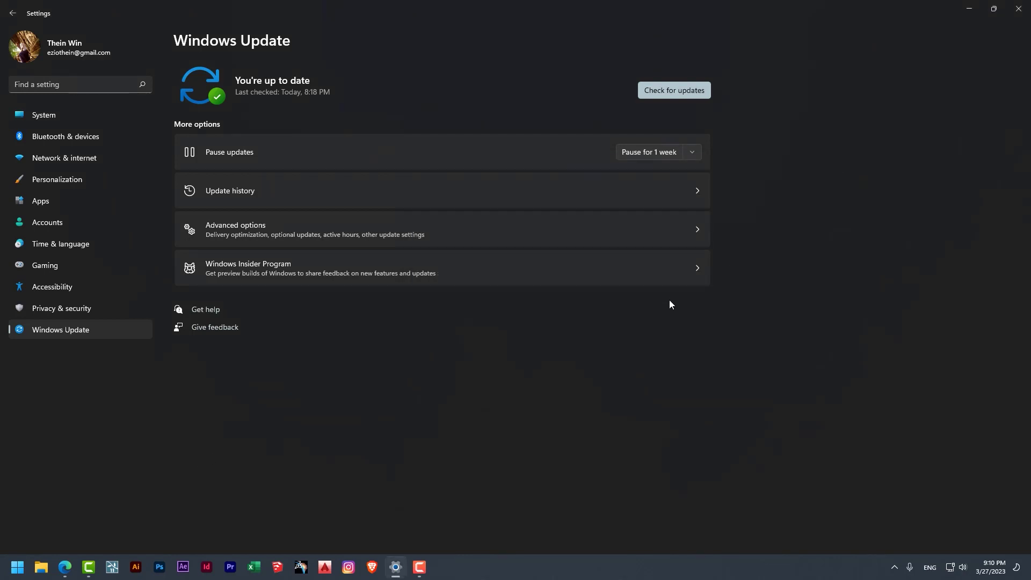